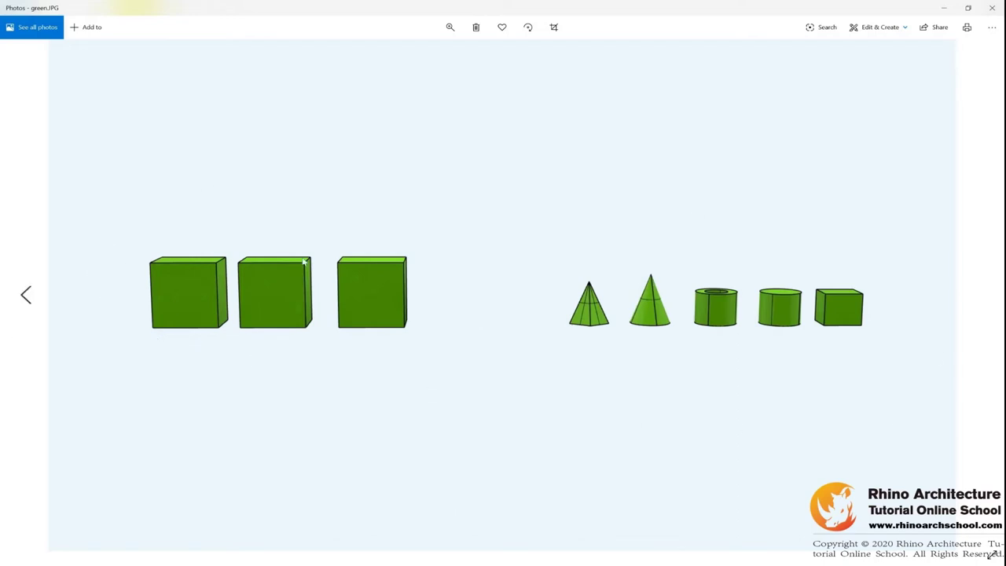
Flip back through the blue and multicoloured shape images and the Color Setting video in Photos
click(26, 295)
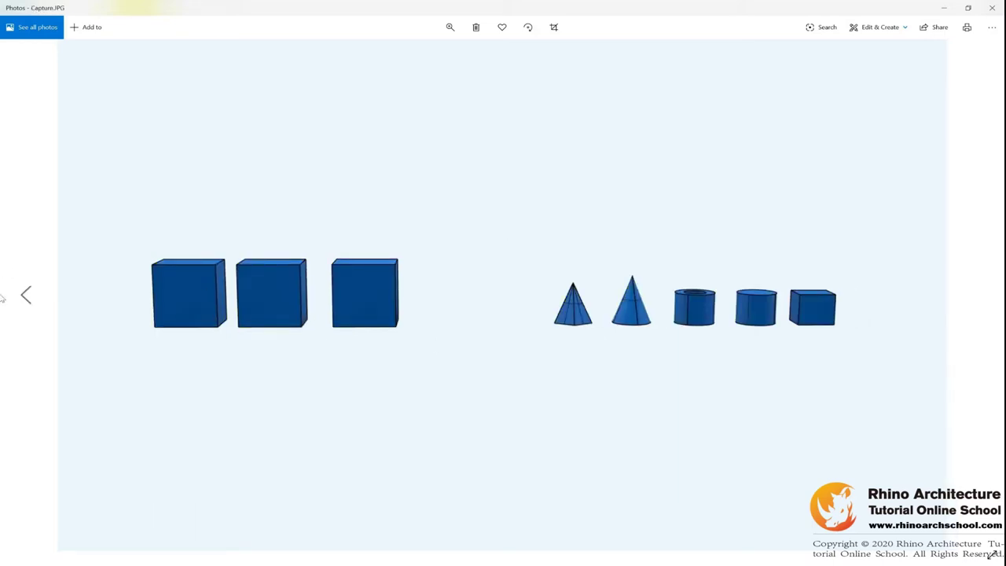
click(3, 298)
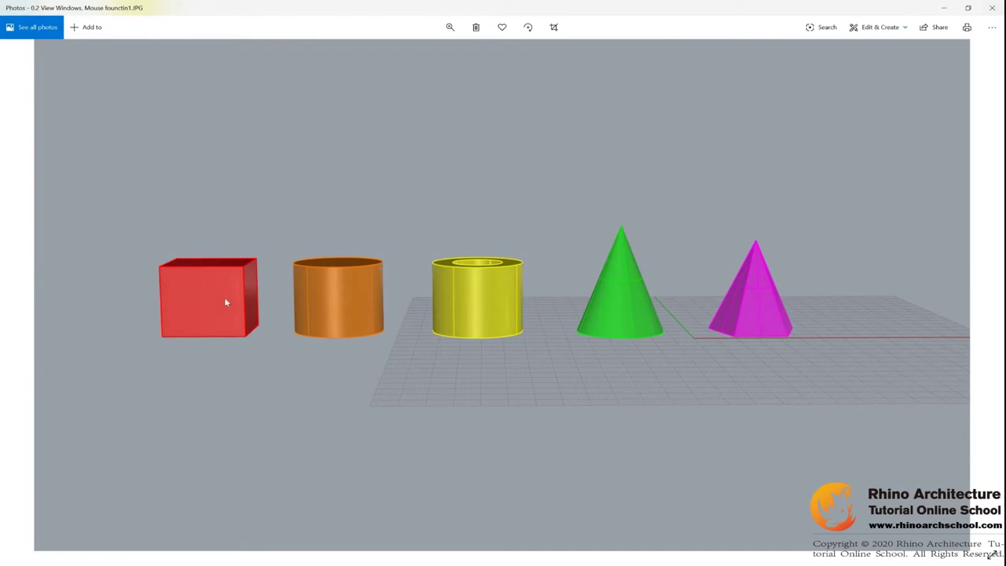
click(3, 261)
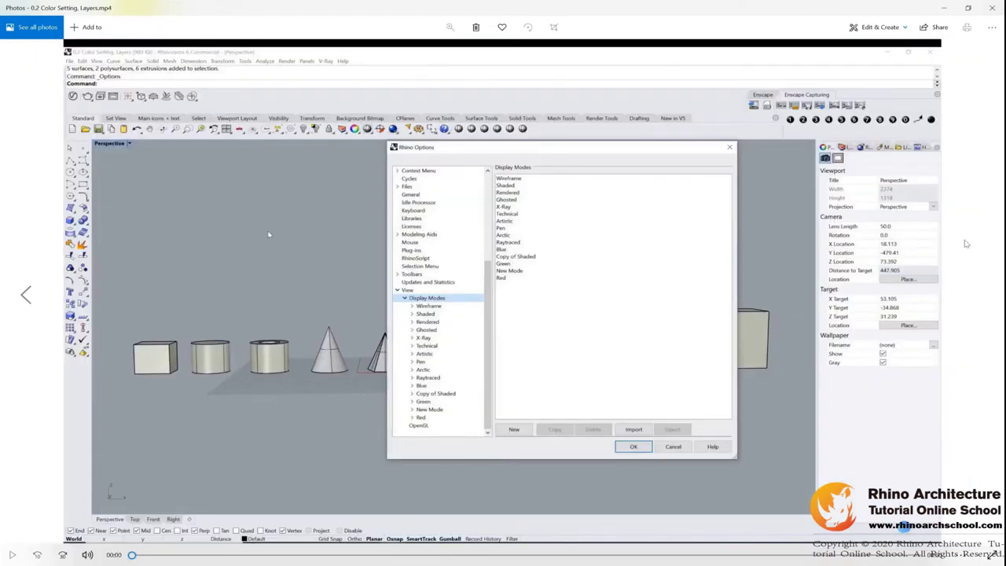
click(979, 295)
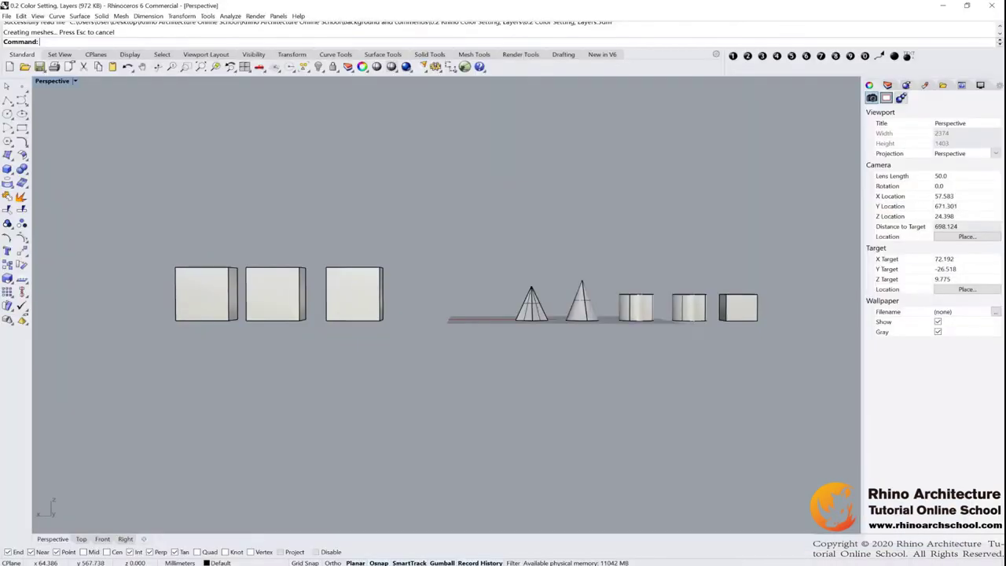
Re-maximize the Perspective view and orbit it to see the shapes from above-left
double_click(67, 82)
double_click(472, 81)
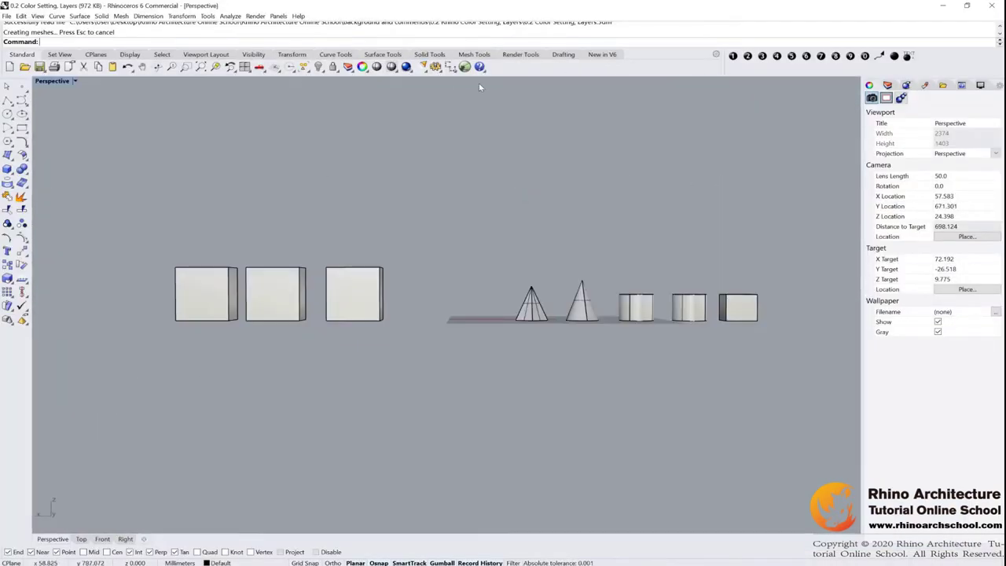
right_drag(487, 244, 591, 280)
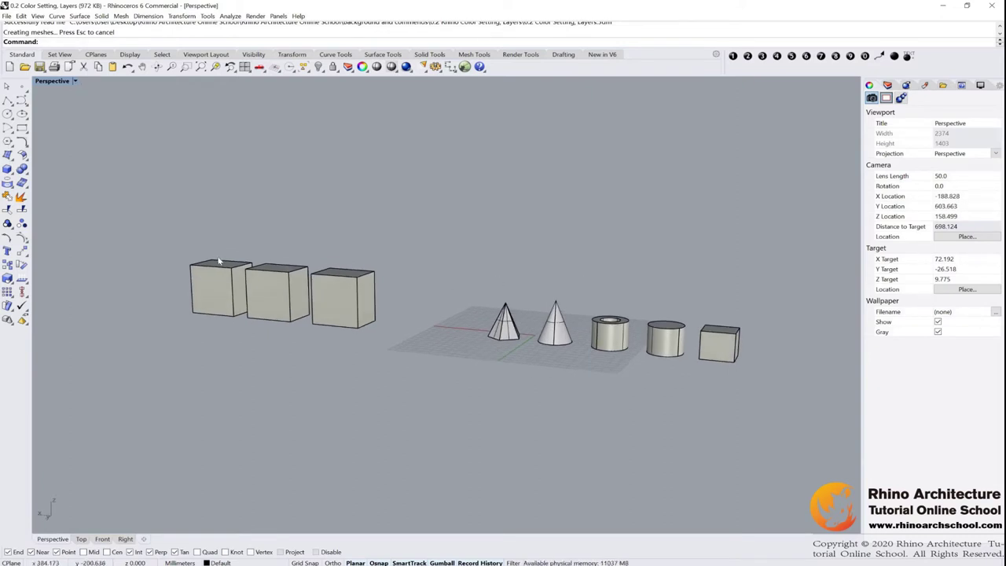
Check the viewport display mode list, then window-select and deselect all the shapes
click(71, 81)
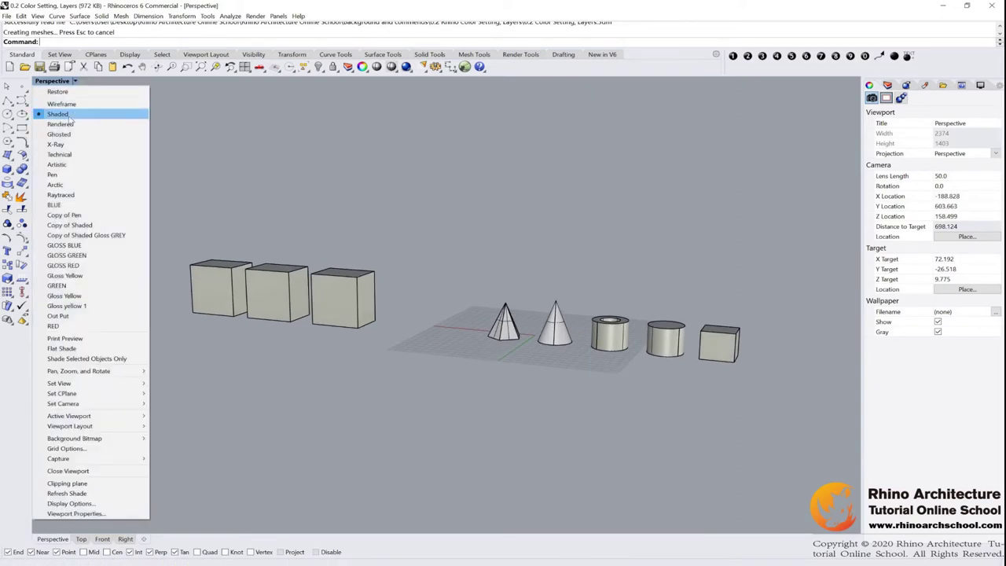
click(217, 198)
drag(180, 193, 142, 179)
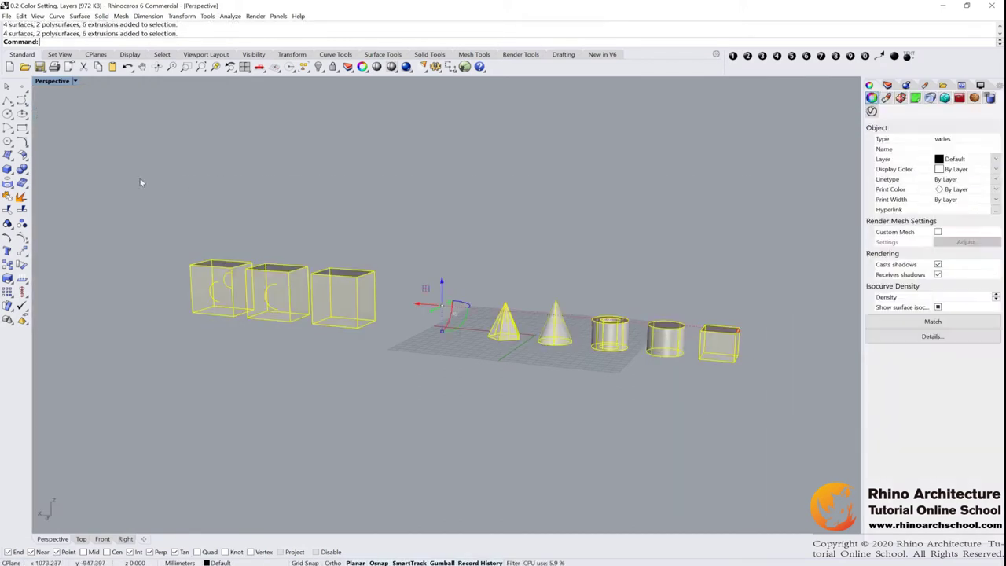
click(290, 179)
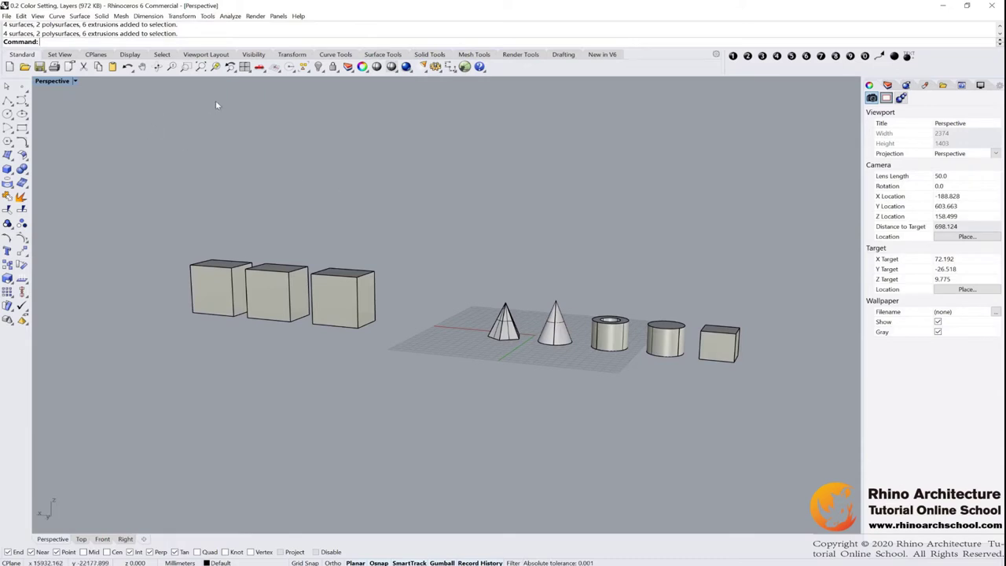
In Tools > Options > View > Display Modes, duplicate the Shaded mode
click(207, 17)
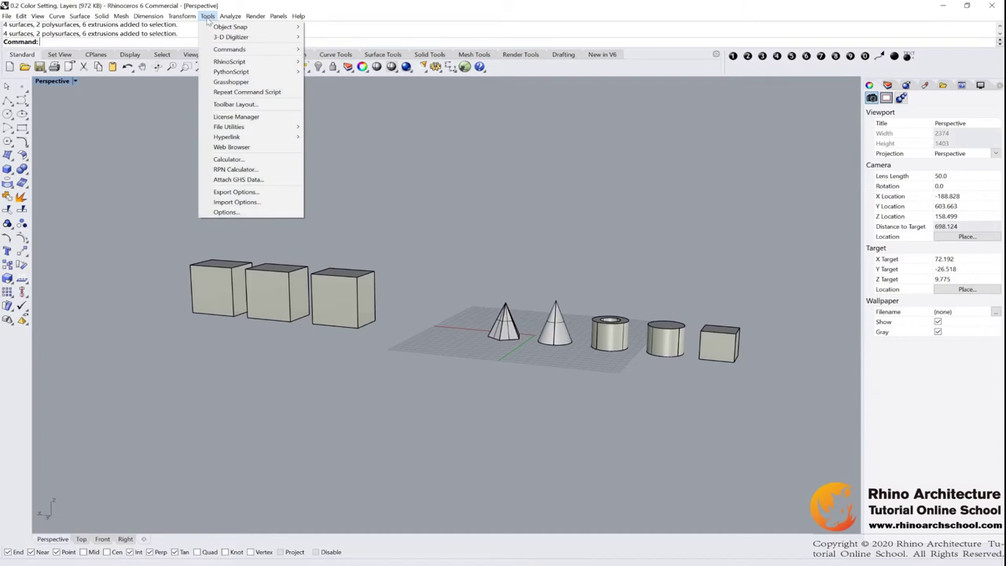
click(225, 212)
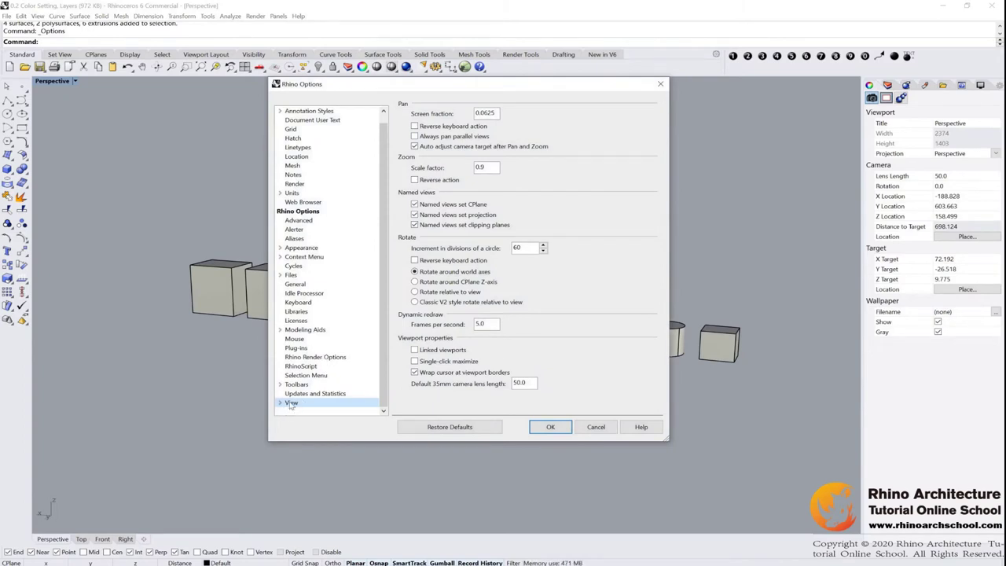
click(285, 403)
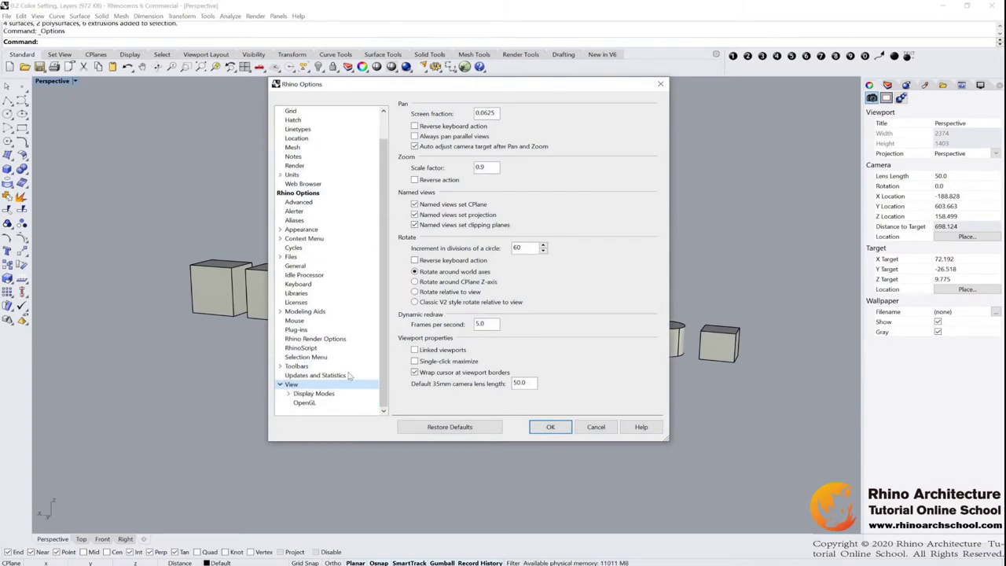
click(302, 395)
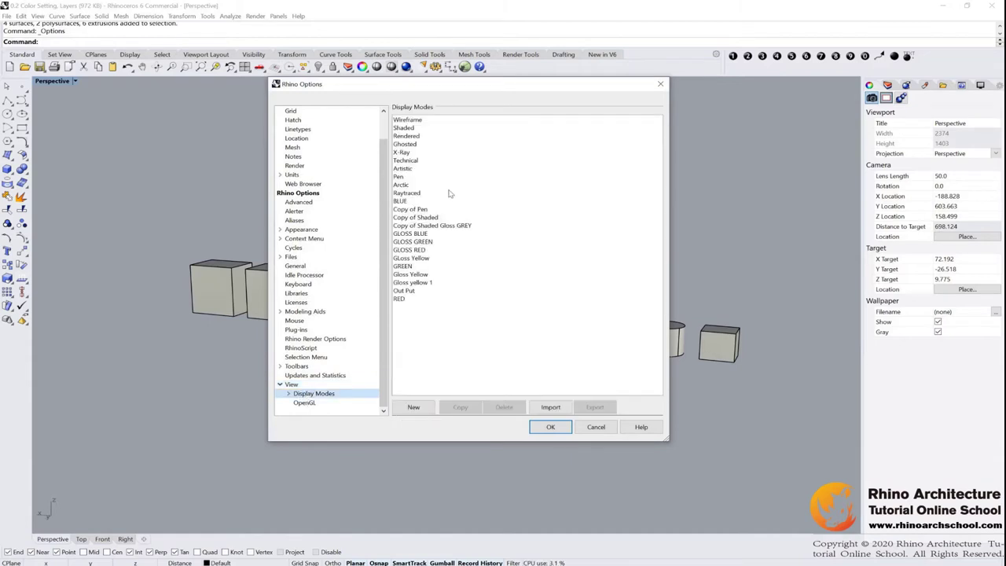
click(414, 129)
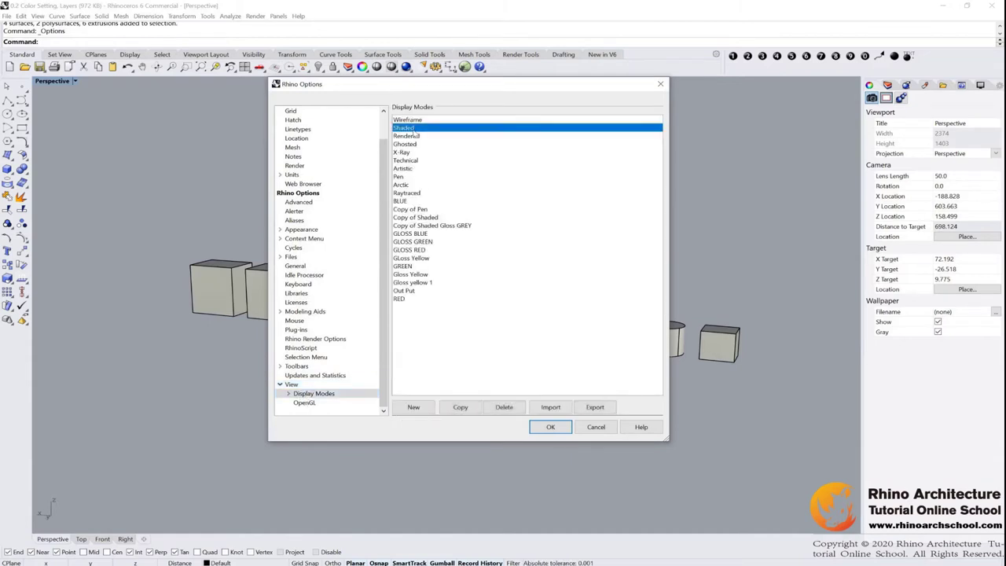
click(464, 412)
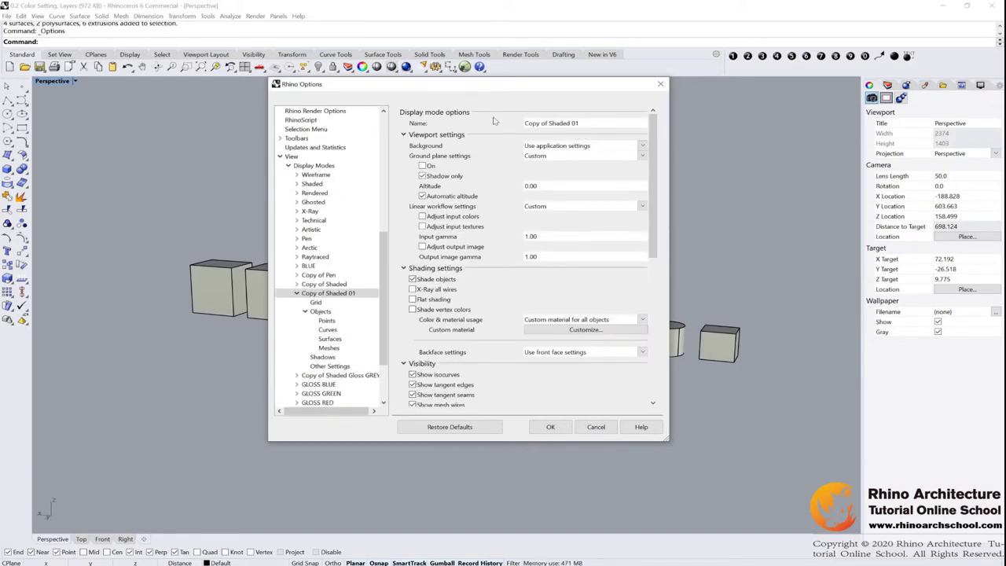
Rename the Copy of Shaded 01 display mode to 'Gloss yellow 1'
click(584, 125)
drag(586, 126, 519, 125)
text(G)
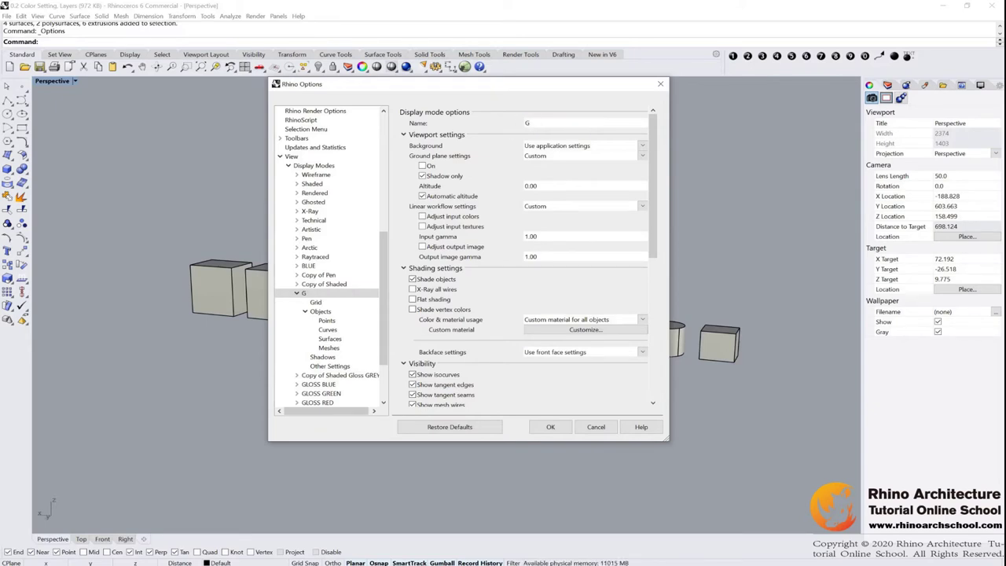
text(loo)
text(s ye)
text(llow 1)
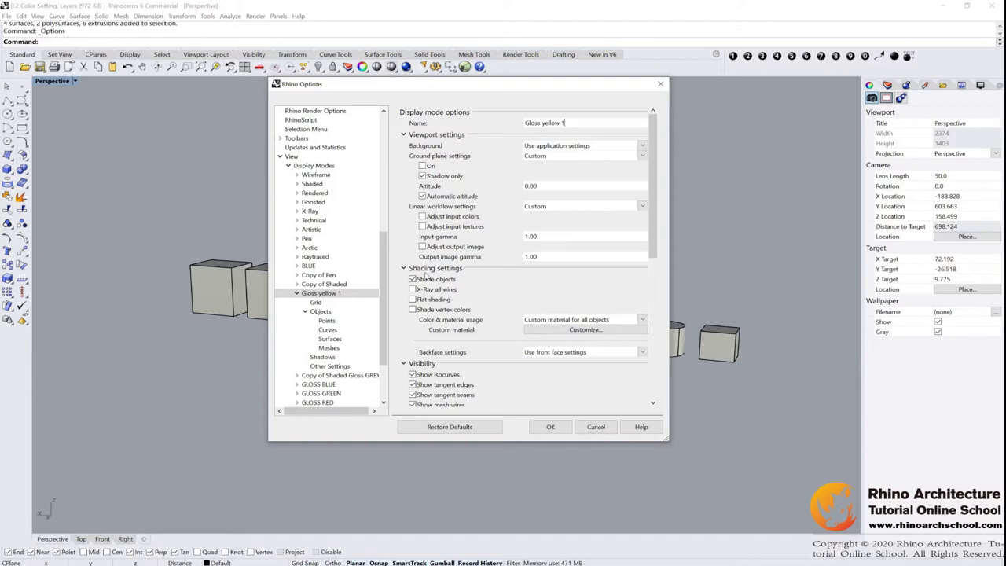
Give the mode's custom material the Yellow Gallardo.jpg environment map at 100% and close Options
click(602, 332)
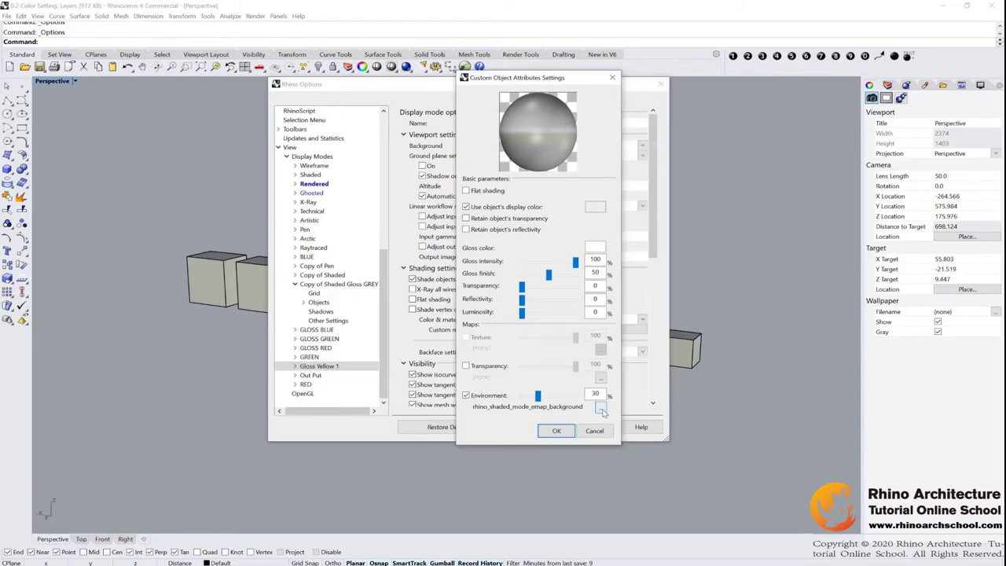
click(601, 409)
scroll(649, 227, down, 1)
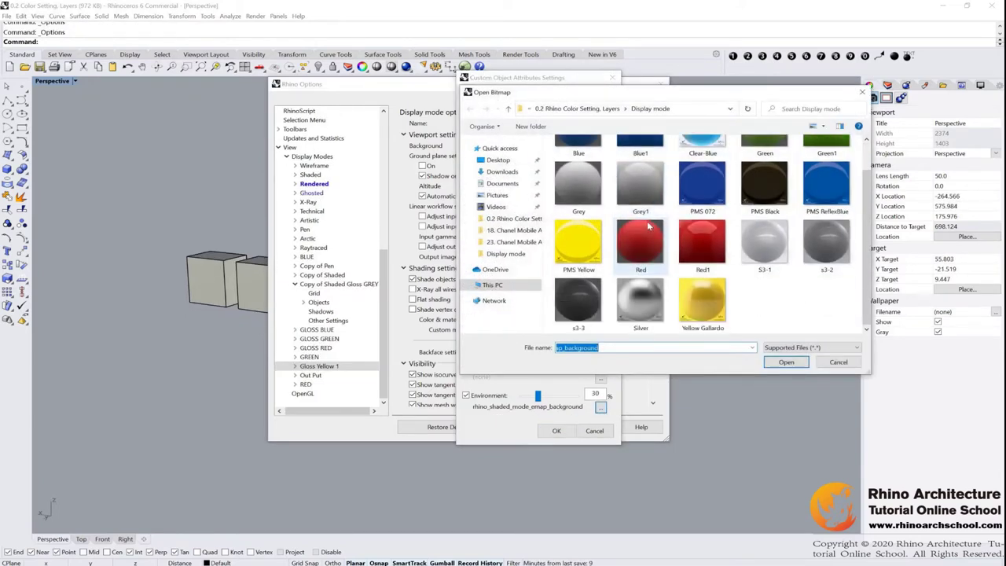
click(710, 318)
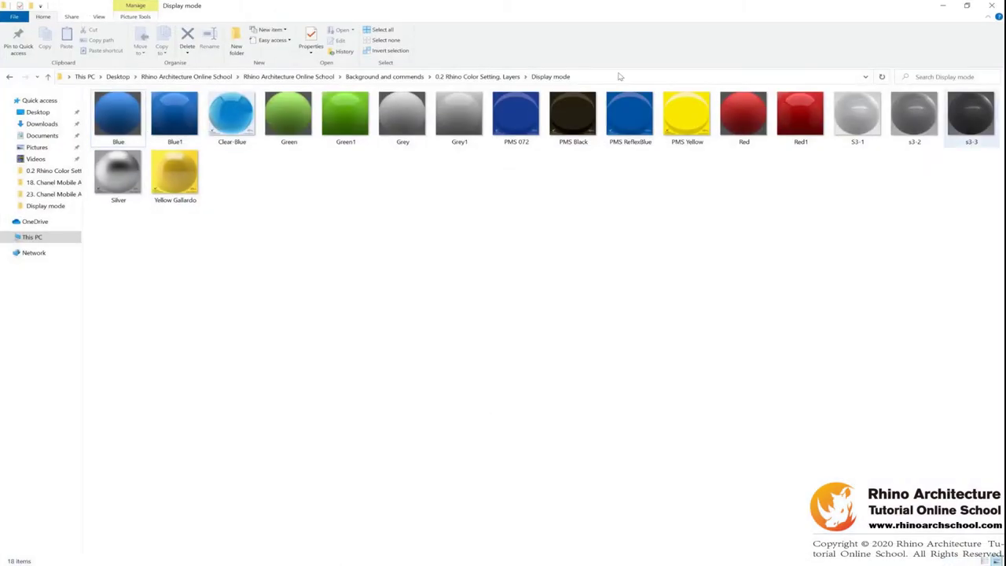
drag(876, 224, 984, 180)
drag(1003, 224, 747, 243)
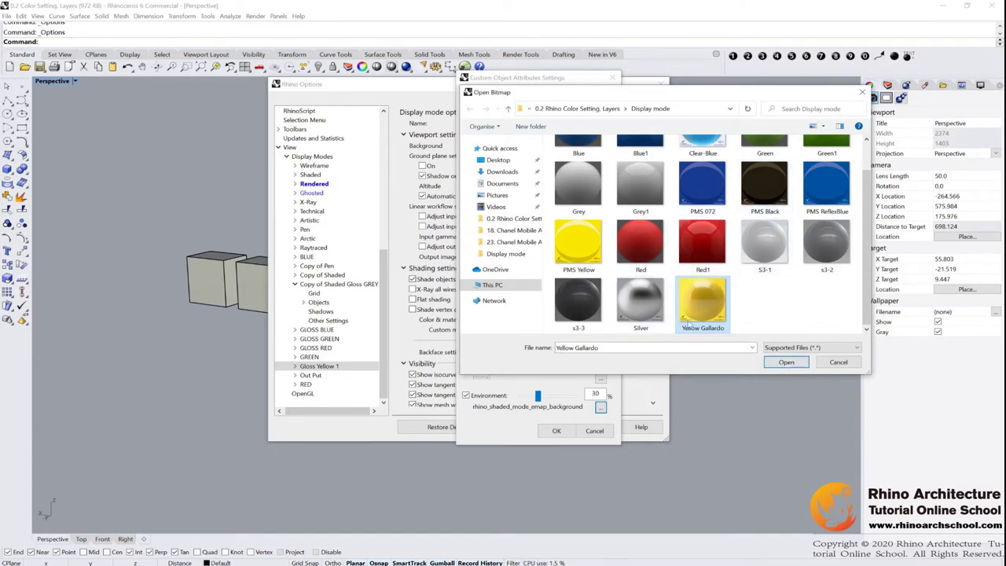
click(783, 362)
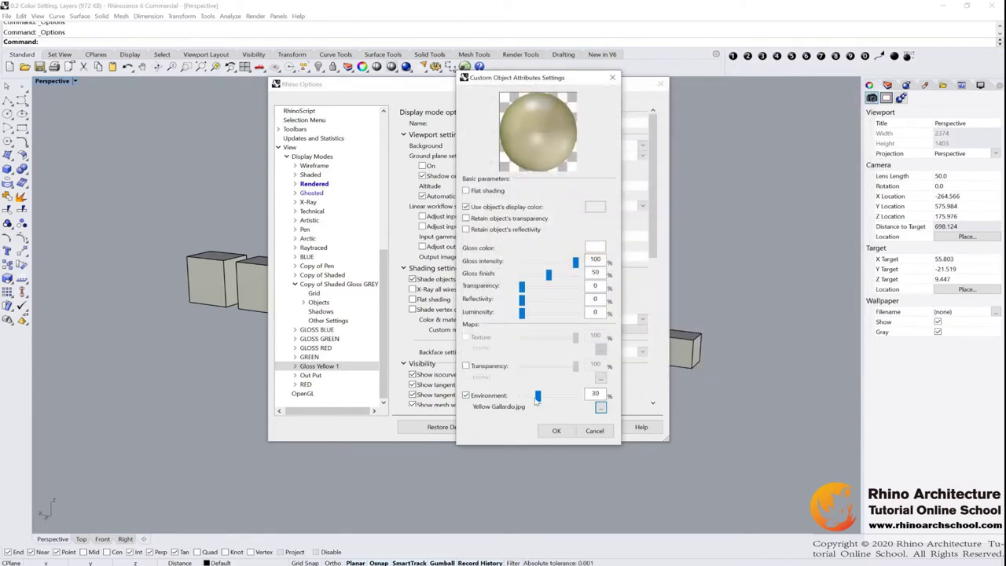
drag(537, 400, 575, 396)
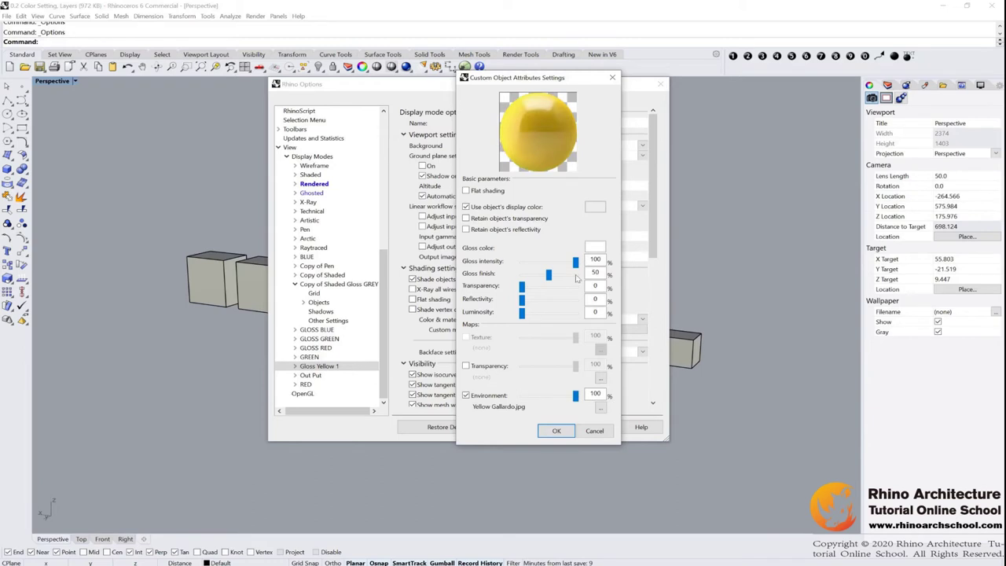
click(559, 430)
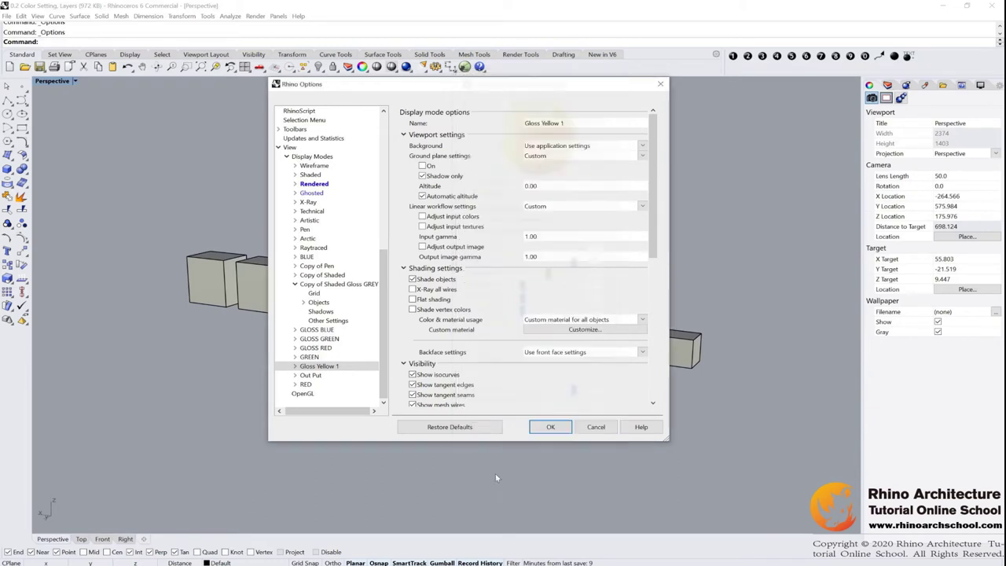
click(551, 427)
Switch the Perspective view to Gloss Yellow 1, orbit, and window-select all twelve objects
right_drag(331, 236, 268, 260)
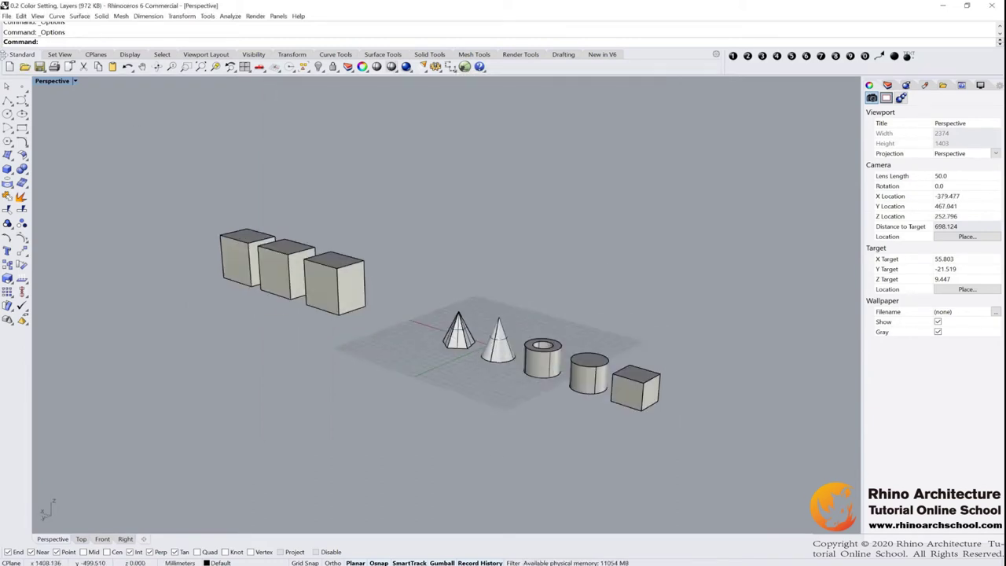
click(74, 81)
click(114, 286)
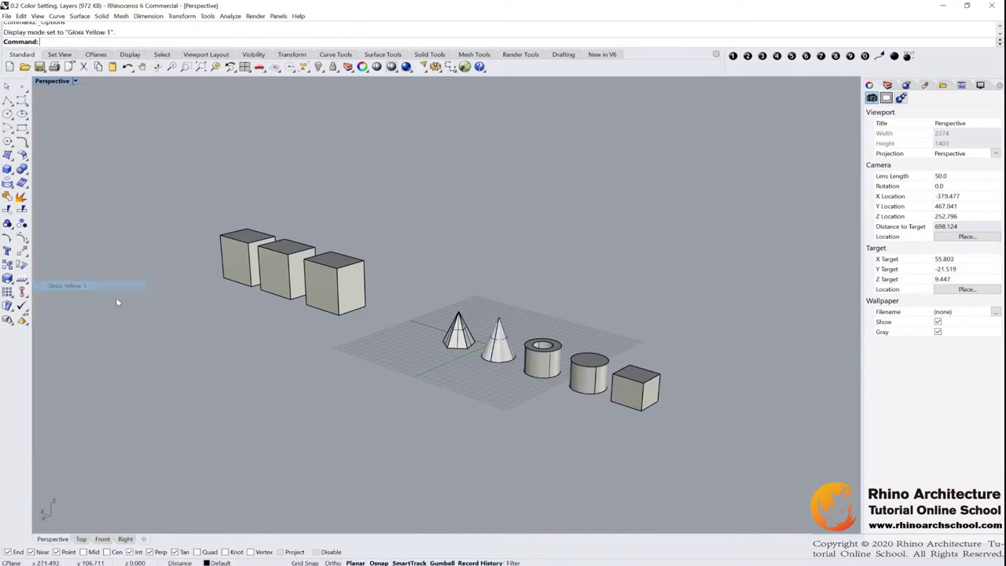
right_drag(155, 214, 543, 349)
drag(91, 124, 817, 505)
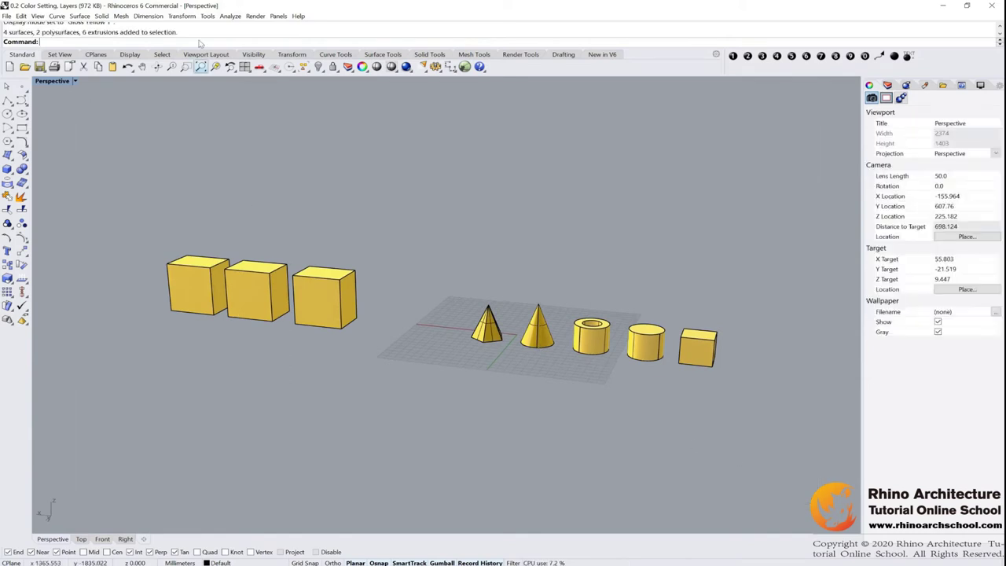
Give Gloss Yellow 1 a solid pale cyan background (RGB 233/255/255) and close Options
click(207, 15)
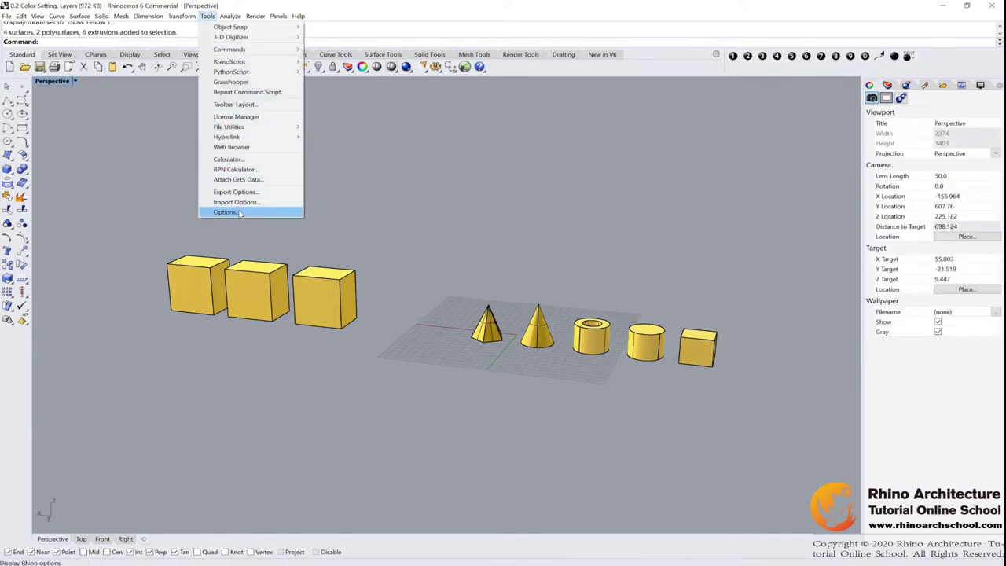
click(240, 213)
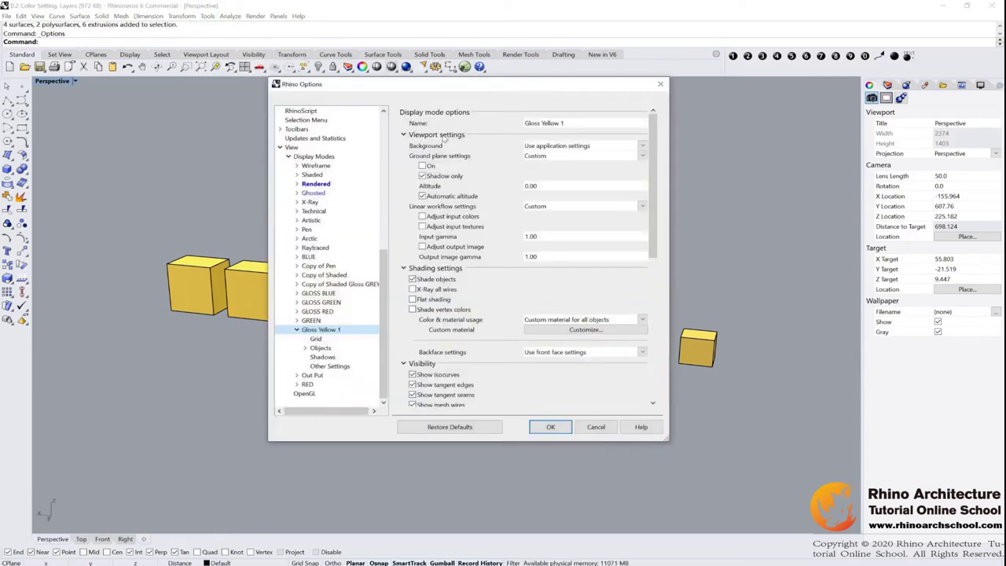
click(573, 149)
click(558, 165)
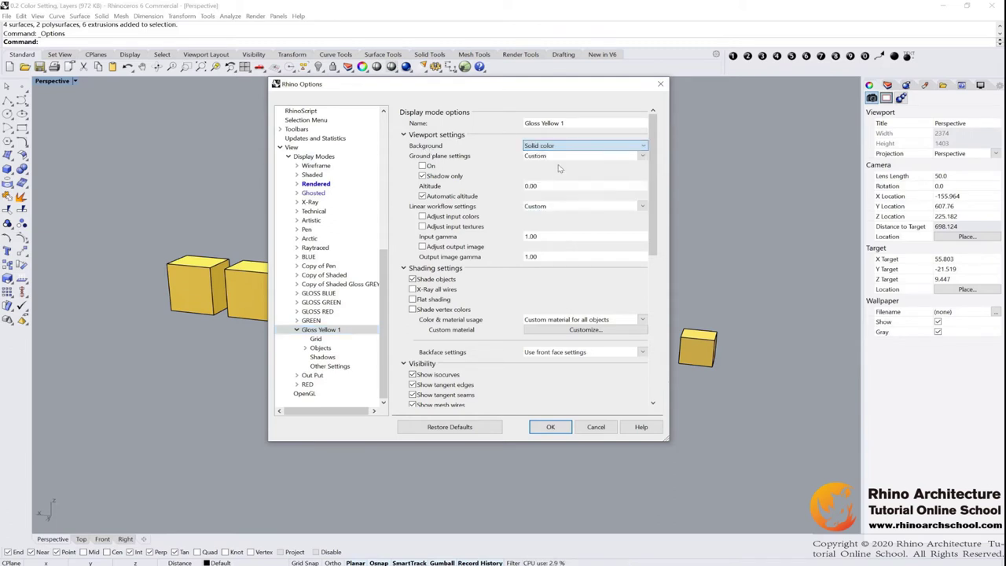
click(557, 156)
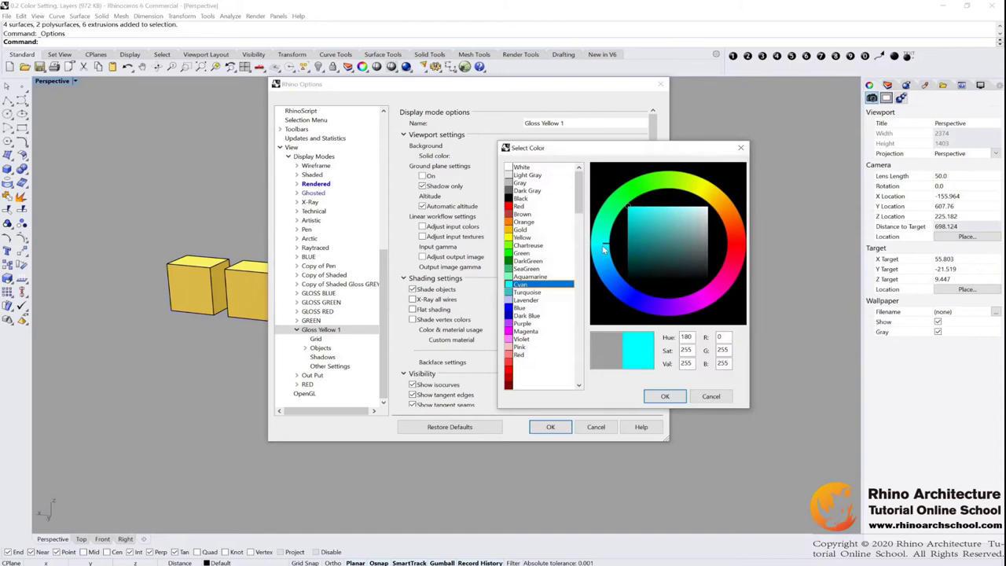
click(530, 278)
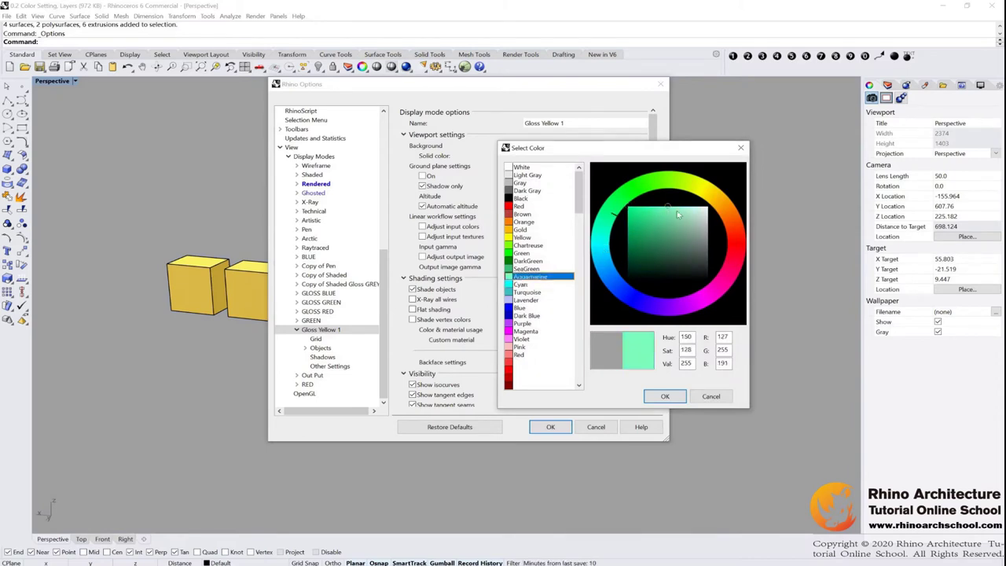
click(520, 285)
drag(685, 211, 704, 195)
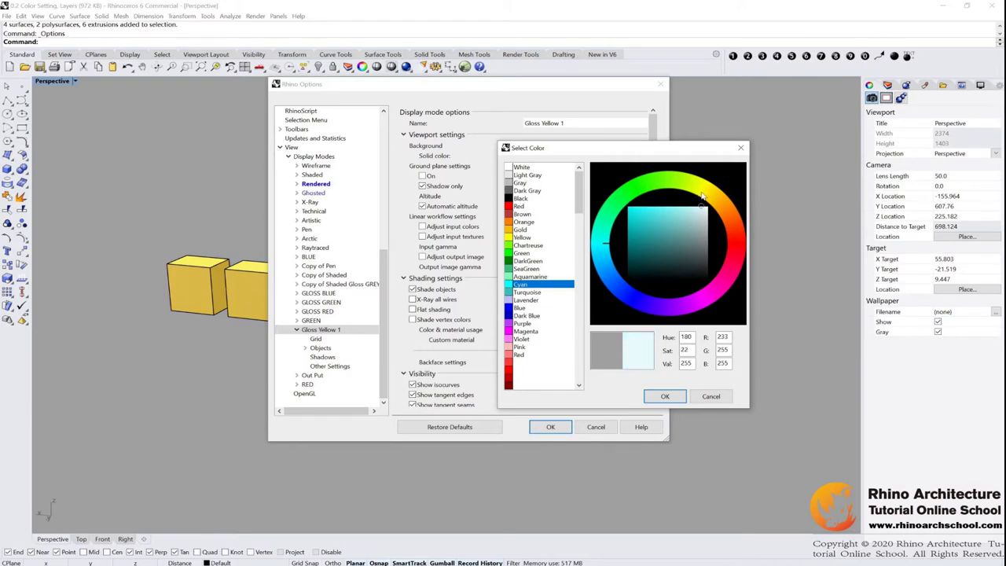
click(665, 396)
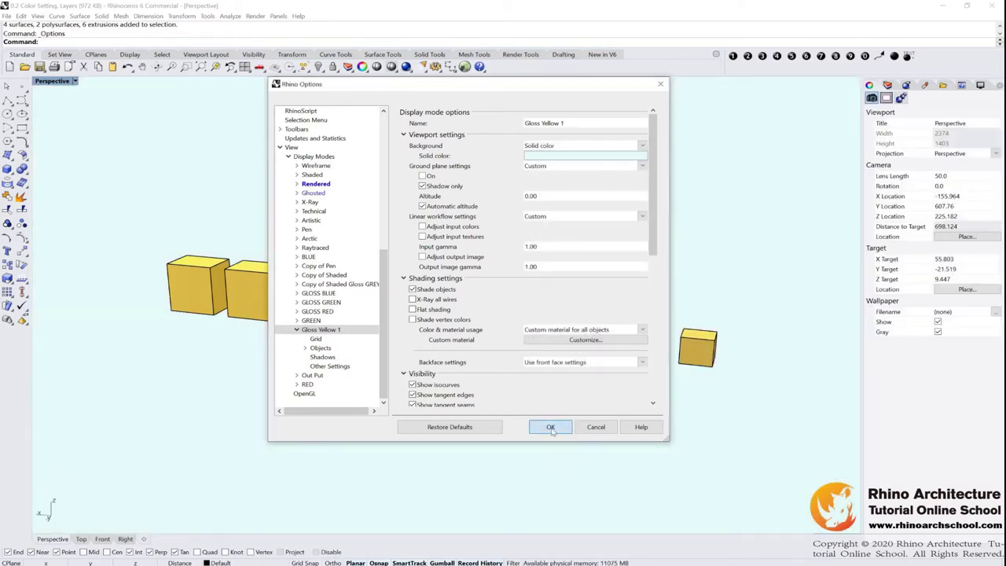
click(551, 427)
right_drag(674, 292, 384, 378)
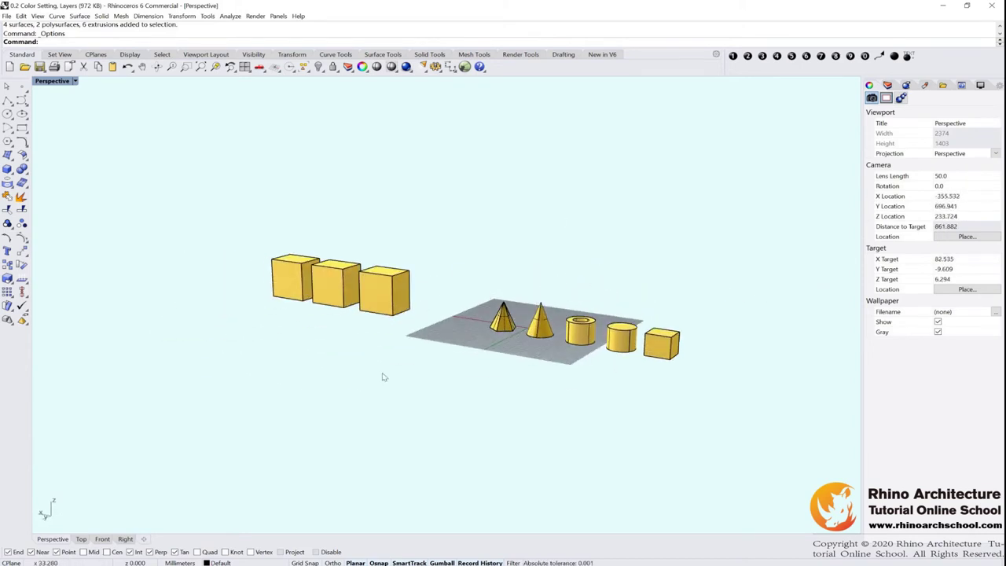
Make another copy of the Shaded display mode in Options > Display Modes
click(208, 16)
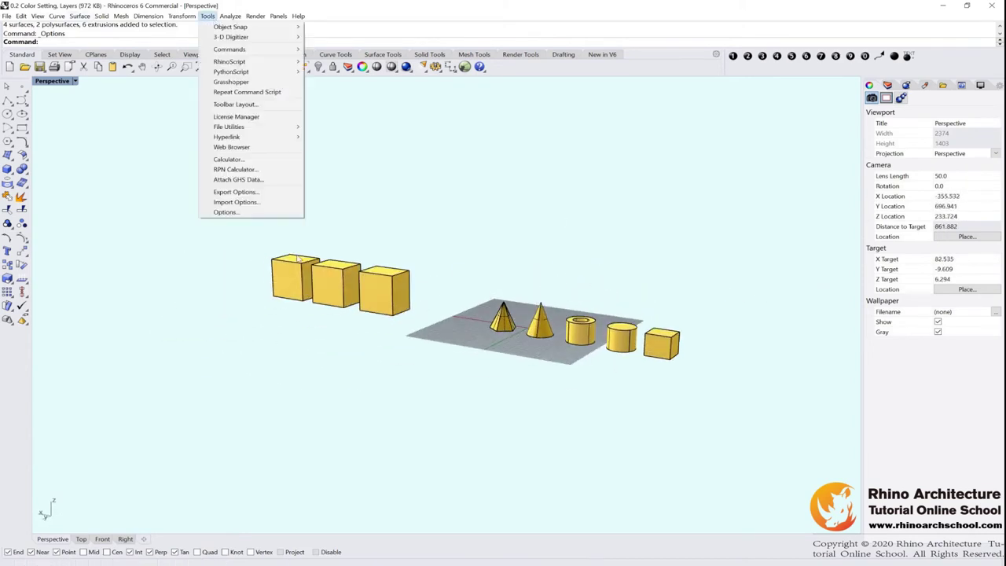
click(241, 212)
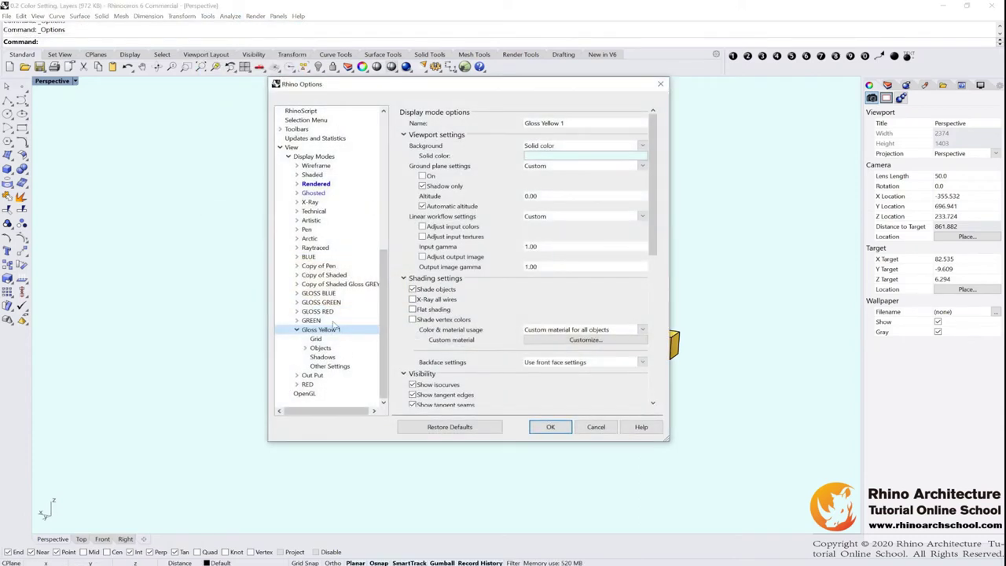
click(314, 157)
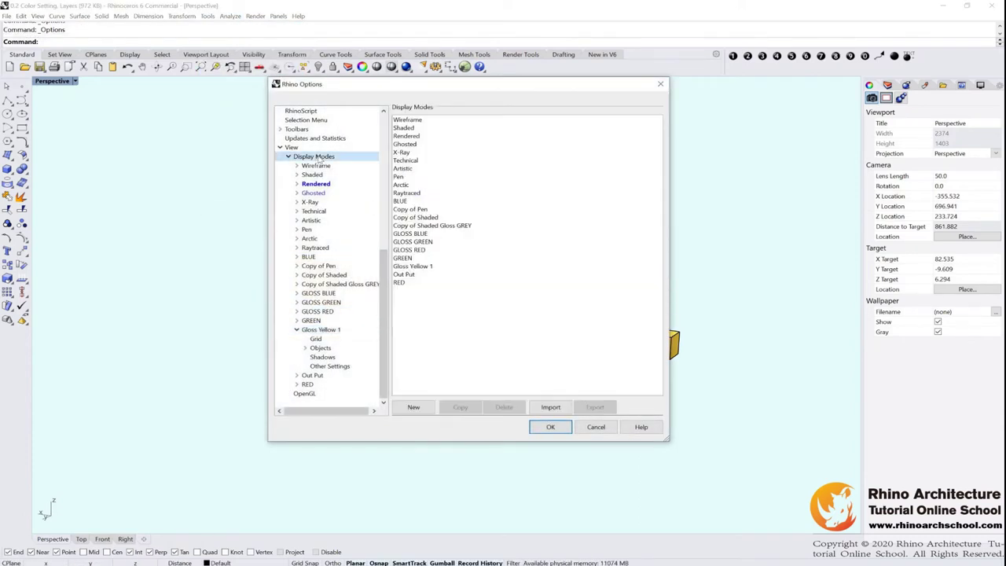
click(409, 128)
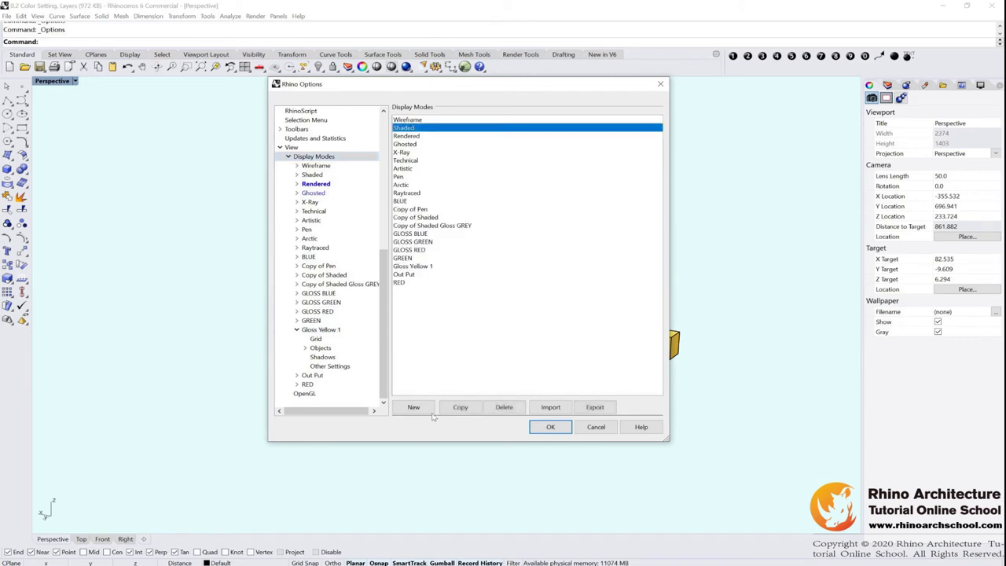
click(459, 407)
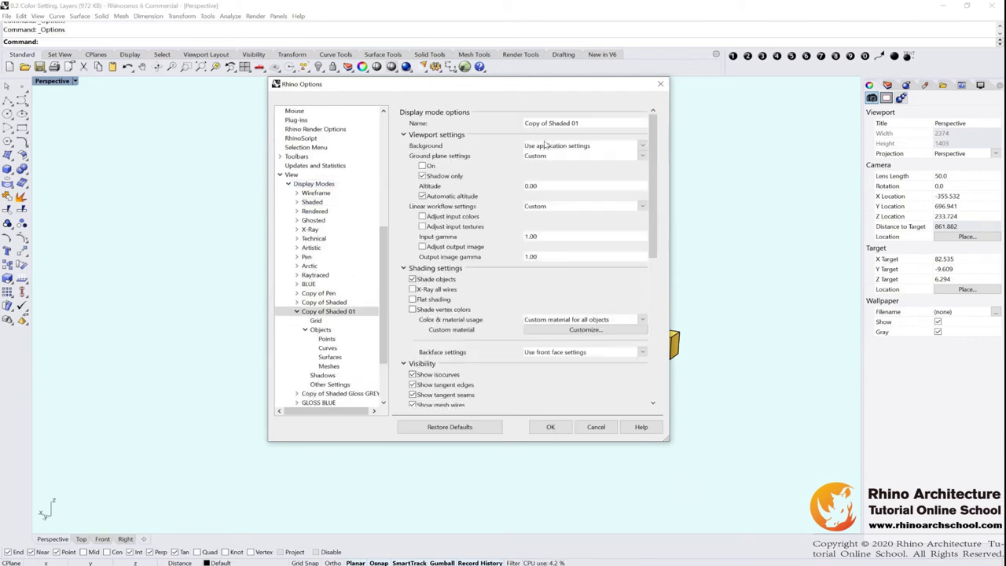
Rename the new copy to 'clear blue' and open its custom object material settings
click(584, 125)
drag(584, 125, 439, 124)
text(clear blue)
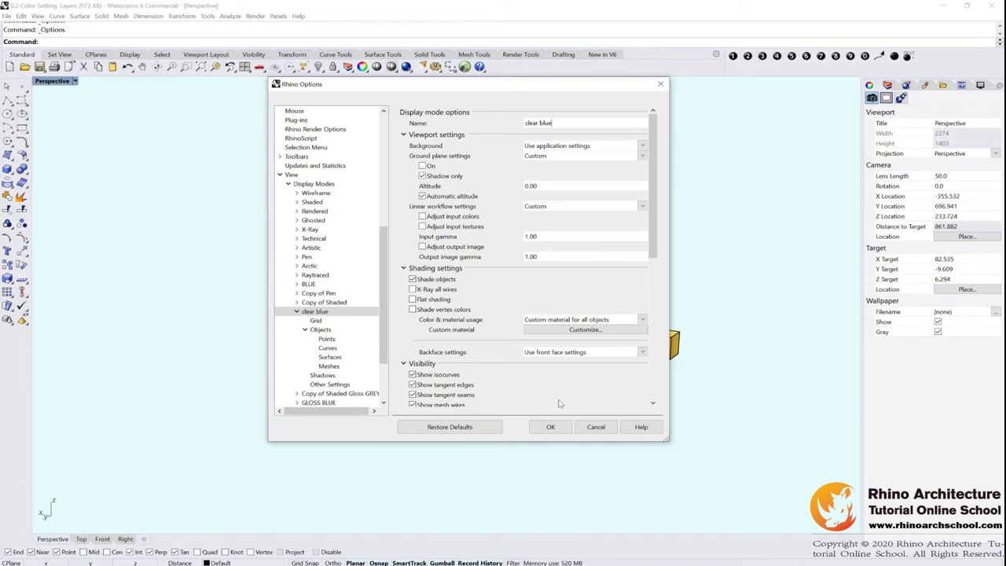
click(585, 329)
Set the clear blue material's environment map to Clear-Blue.jpg at 100%
click(601, 409)
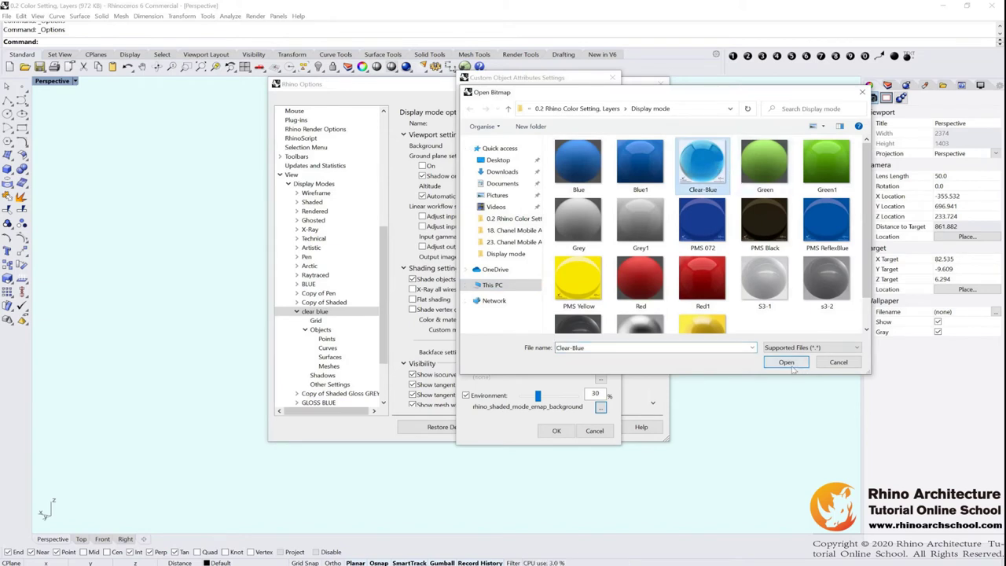
click(789, 363)
drag(538, 395, 576, 395)
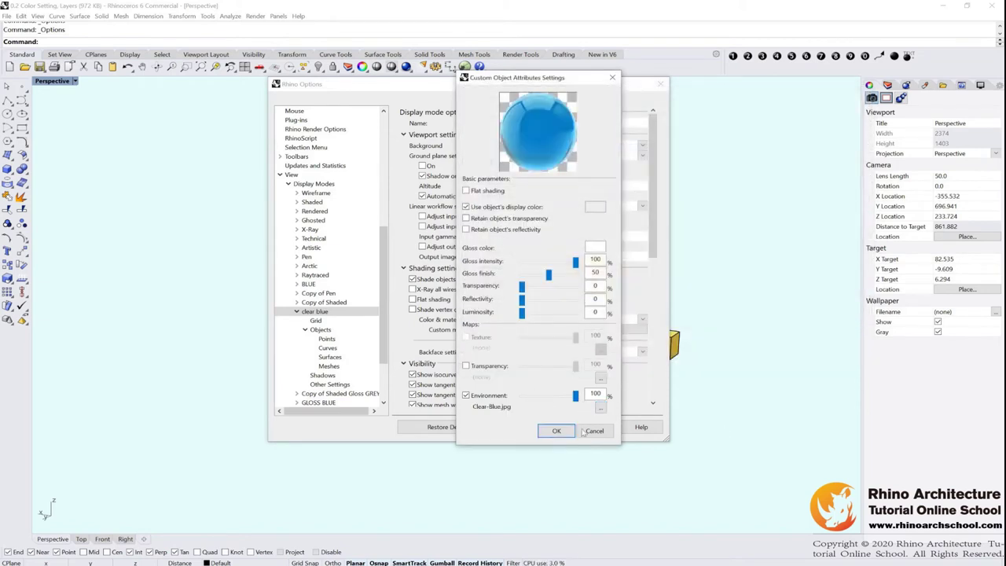
click(557, 431)
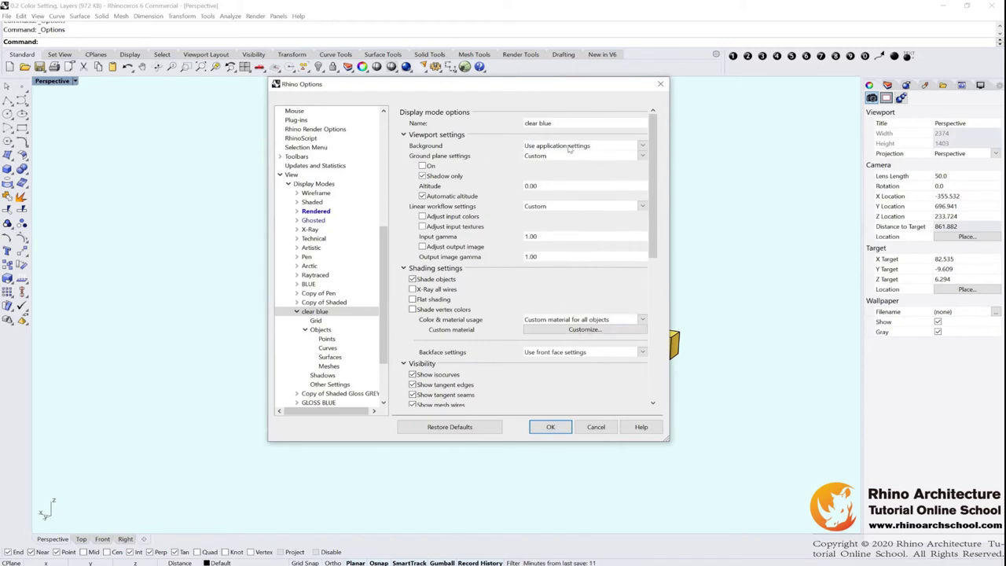
Give clear blue a solid pale pink background (RGB 255/174/174) and close Options
click(535, 147)
click(542, 168)
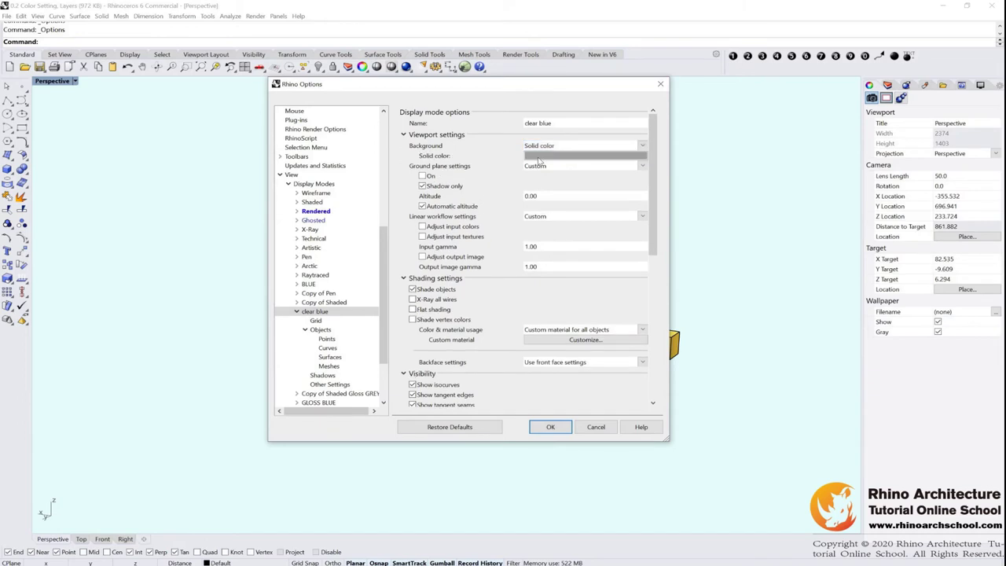
click(546, 156)
click(519, 208)
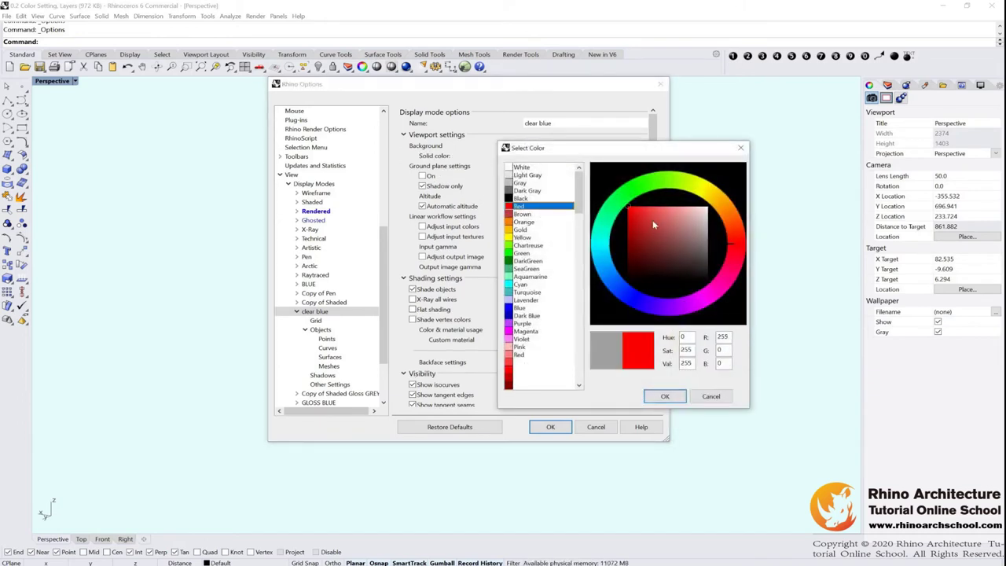
drag(654, 226, 685, 185)
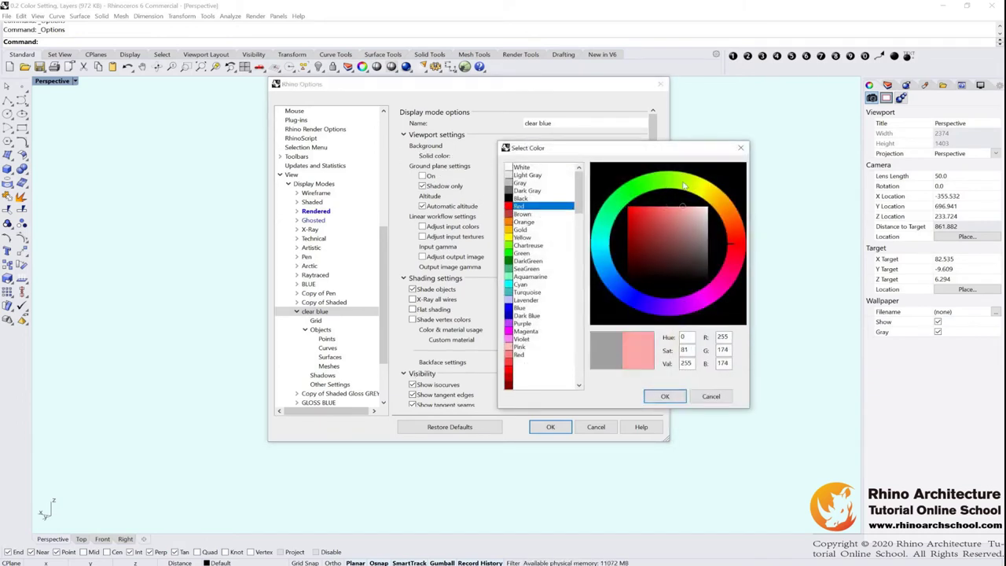
click(665, 396)
click(550, 427)
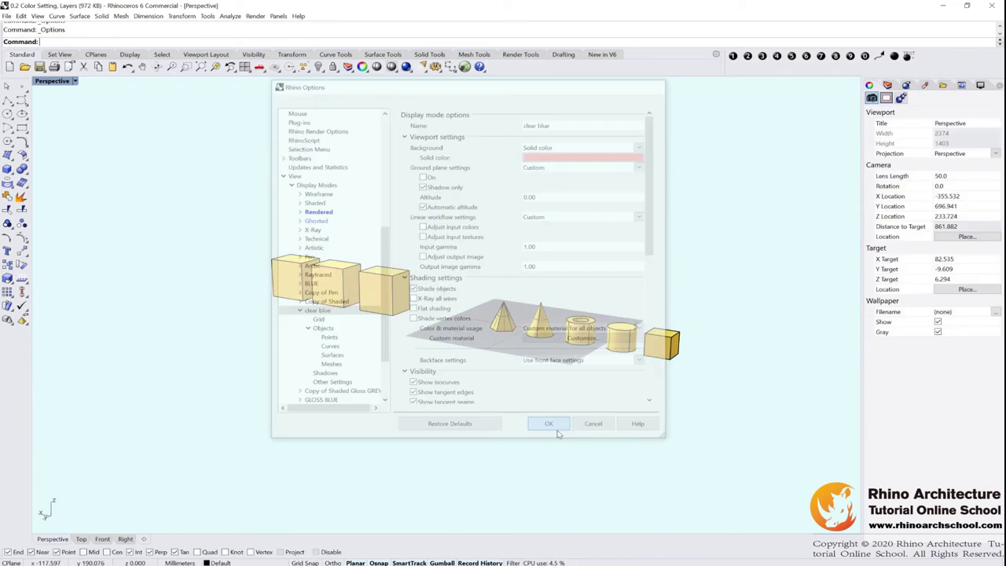
Switch the Perspective view to clear blue and orbit and zoom to inspect the blue objects
click(75, 81)
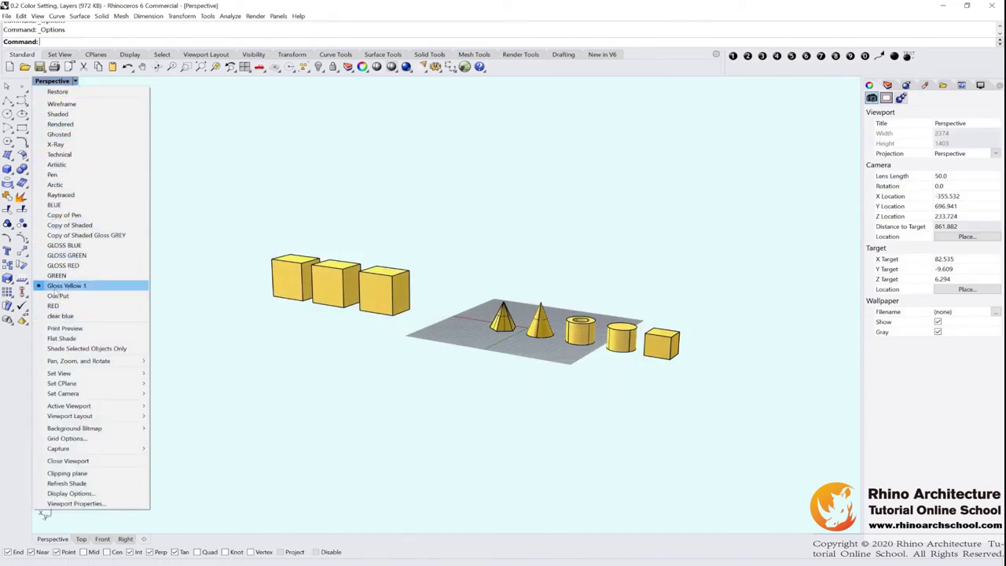
click(57, 316)
right_drag(646, 317, 417, 274)
scroll(563, 326, up, 8)
right_drag(563, 327, 586, 339)
scroll(654, 323, down, 8)
scroll(585, 340, up, 2)
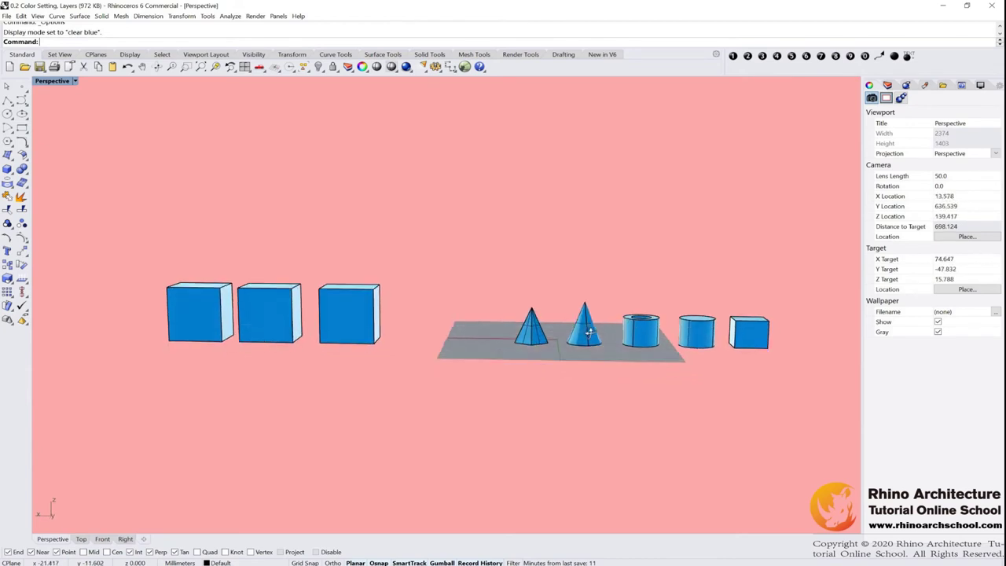
Return the Perspective view to Shaded display and orbit slightly
click(69, 81)
click(57, 114)
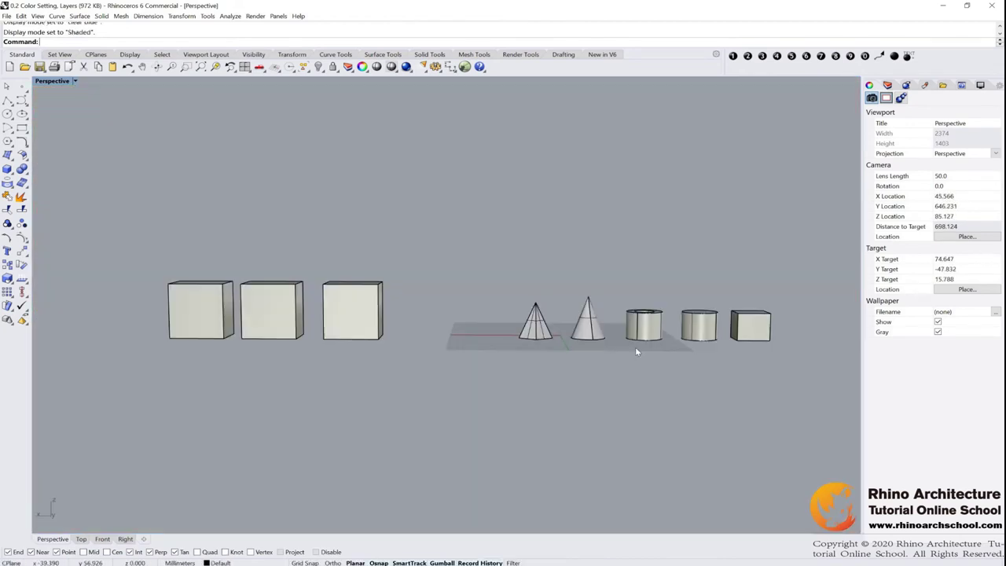
mouse_move(636, 347)
right_down()
mouse_move(656, 323)
mouse_move(465, 335)
mouse_move(452, 312)
right_up()
scroll(656, 324, down, 2)
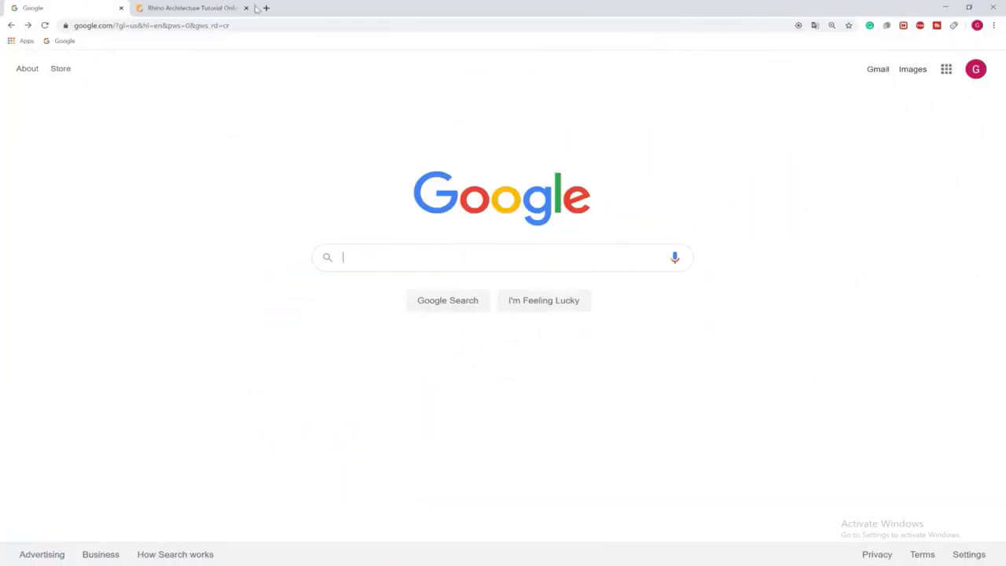
Go to rhinoarchschool.com and open the Unlimited 2020 course page from Recommended Courses
click(248, 25)
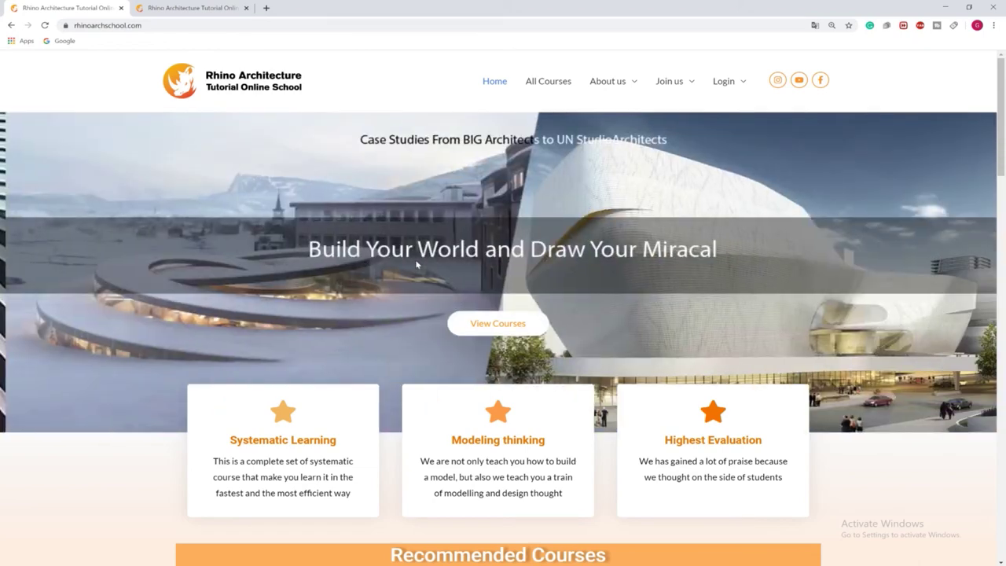
scroll(417, 265, down, 4)
scroll(417, 265, down, 1)
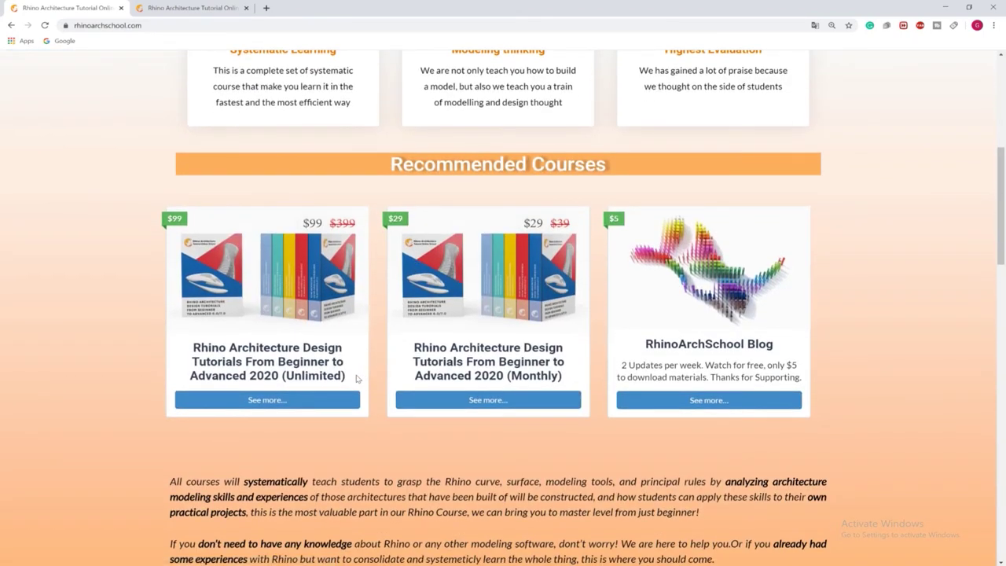
click(305, 378)
drag(577, 379, 522, 375)
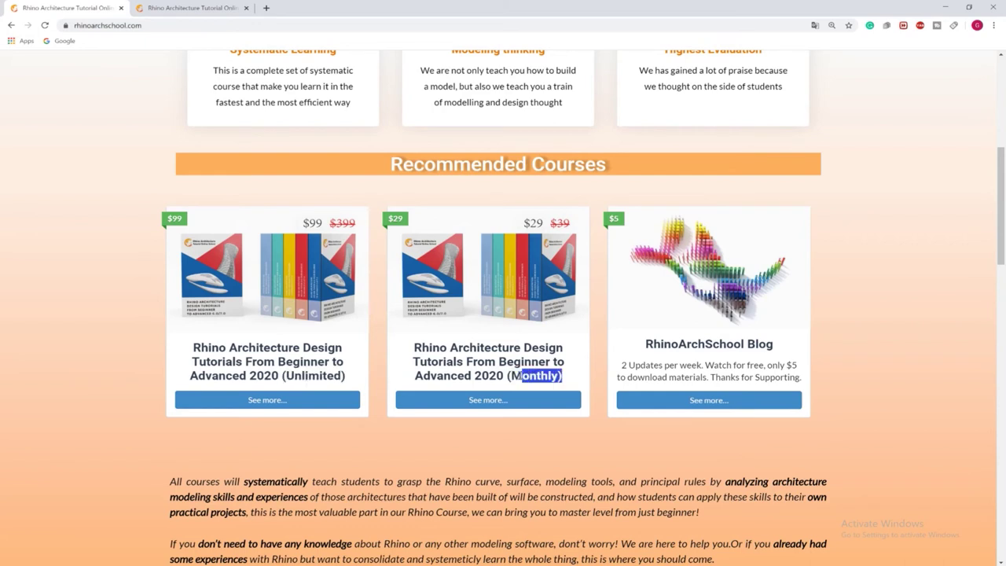
click(521, 376)
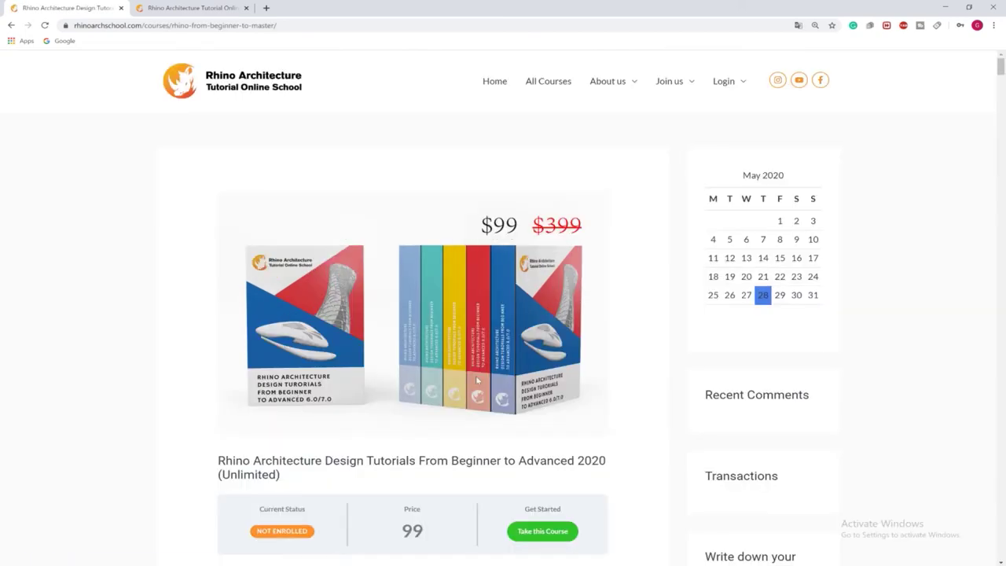
Look through the Unlimited course's enrolment area and Materials lesson list, then return to the description
scroll(477, 383, down, 3)
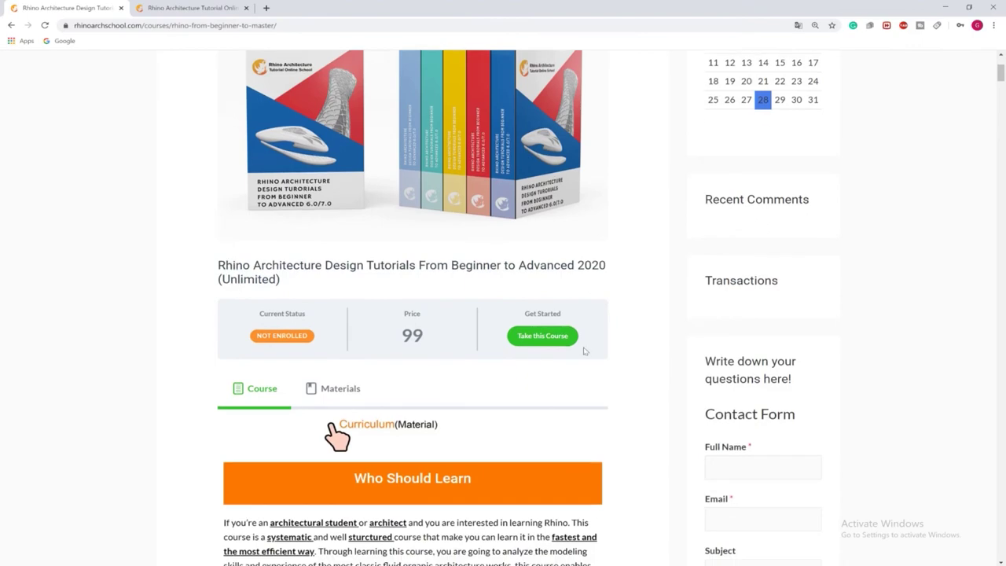
drag(572, 337, 473, 367)
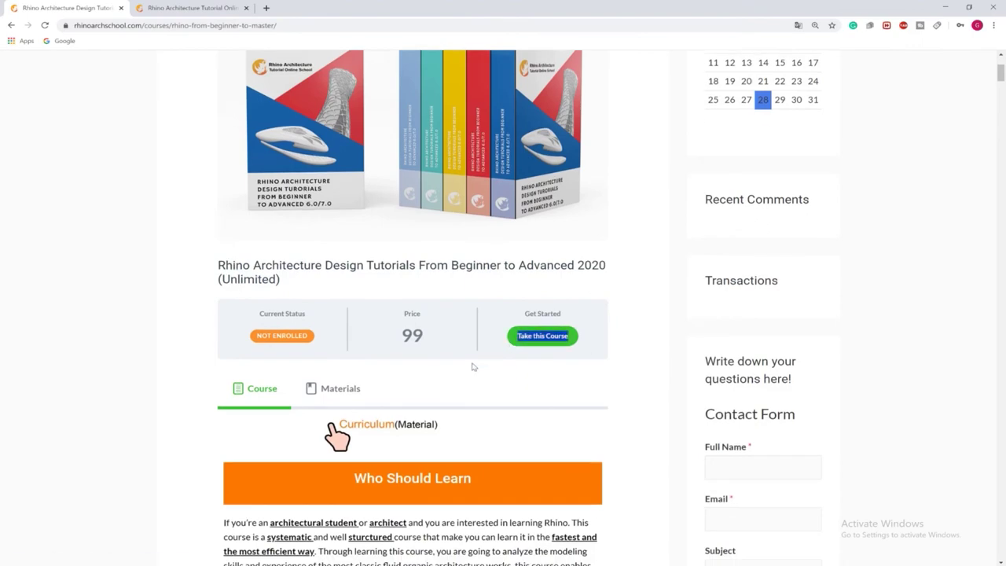
click(345, 393)
scroll(366, 422, down, 4)
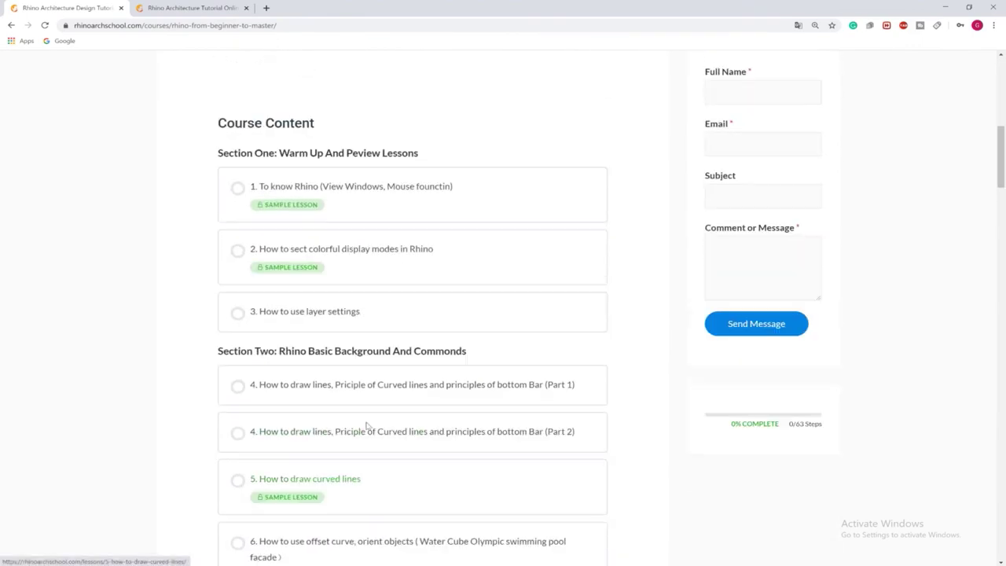
scroll(362, 423, up, 4)
click(258, 341)
Scroll through the full course introduction before returning to the home page's Recommended Courses
scroll(262, 349, down, 6)
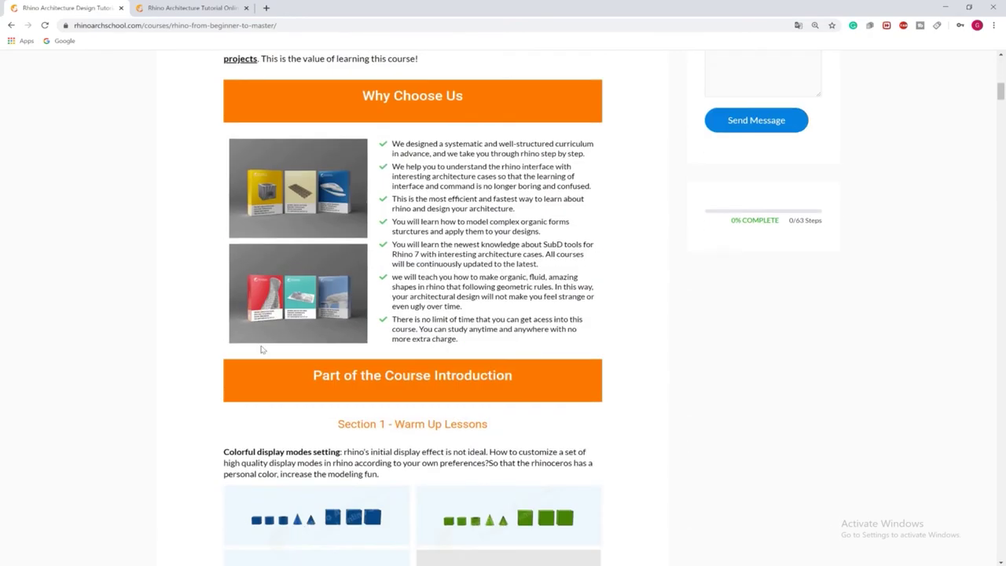
scroll(262, 349, down, 15)
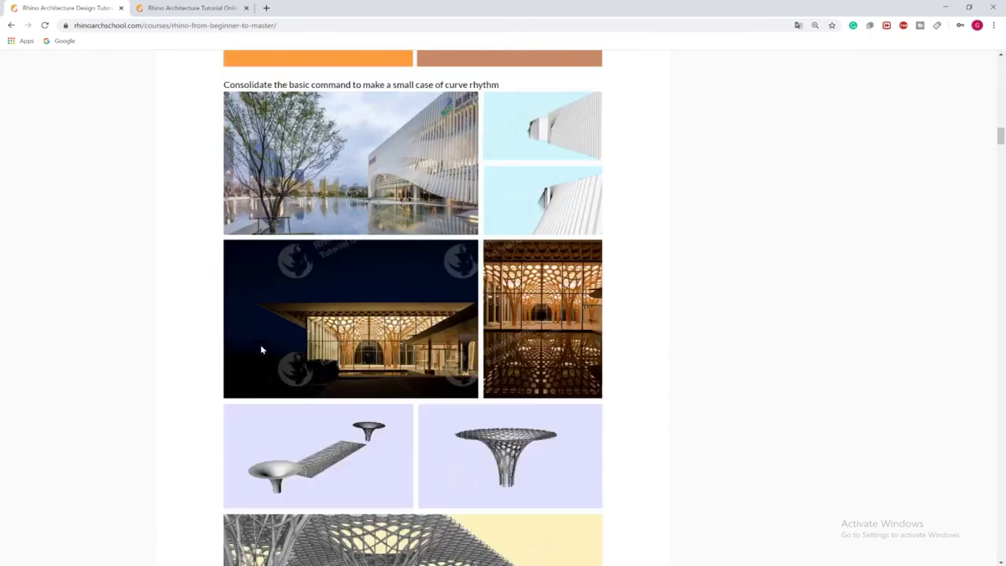
scroll(261, 349, down, 20)
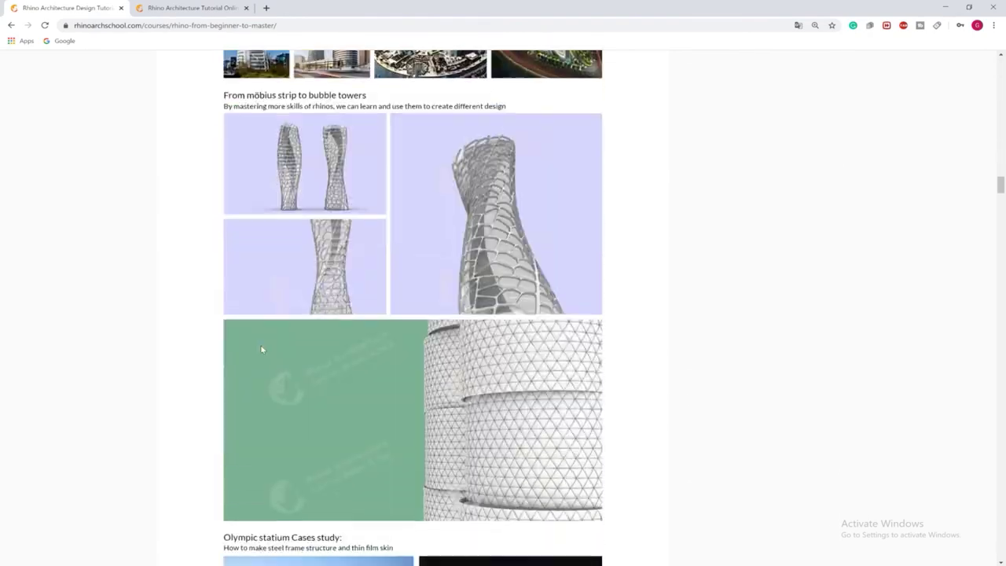
scroll(262, 349, down, 11)
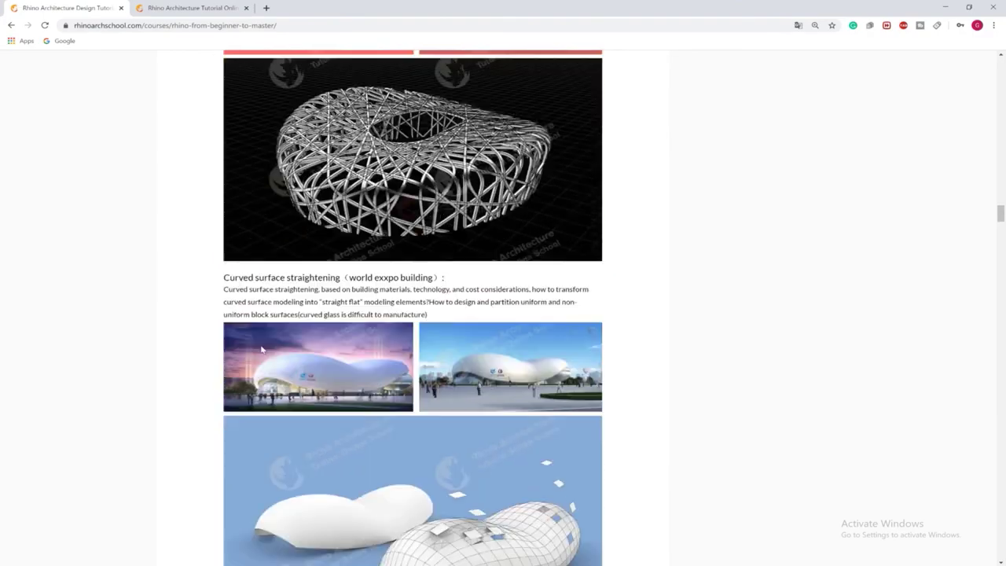
scroll(262, 349, down, 15)
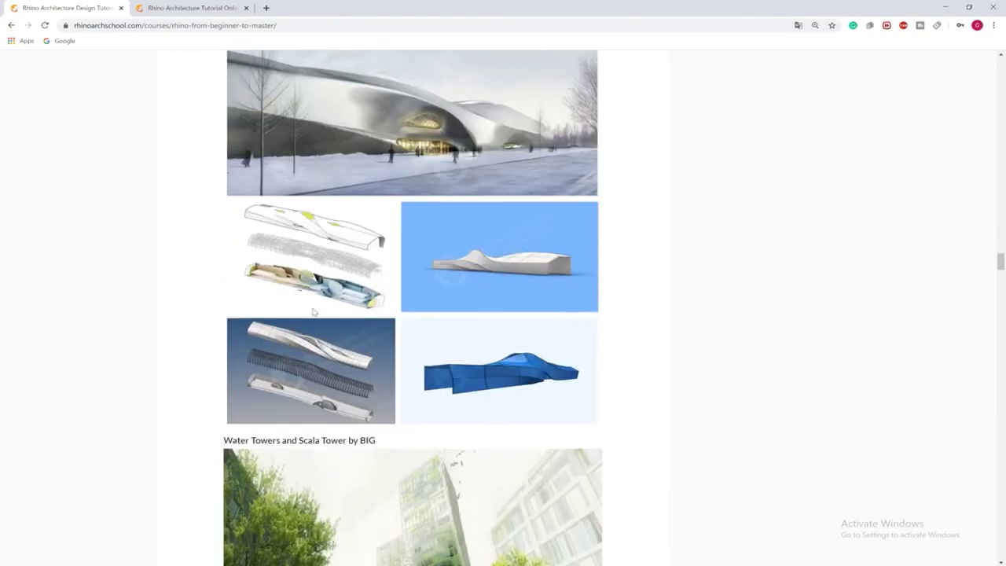
scroll(313, 312, down, 15)
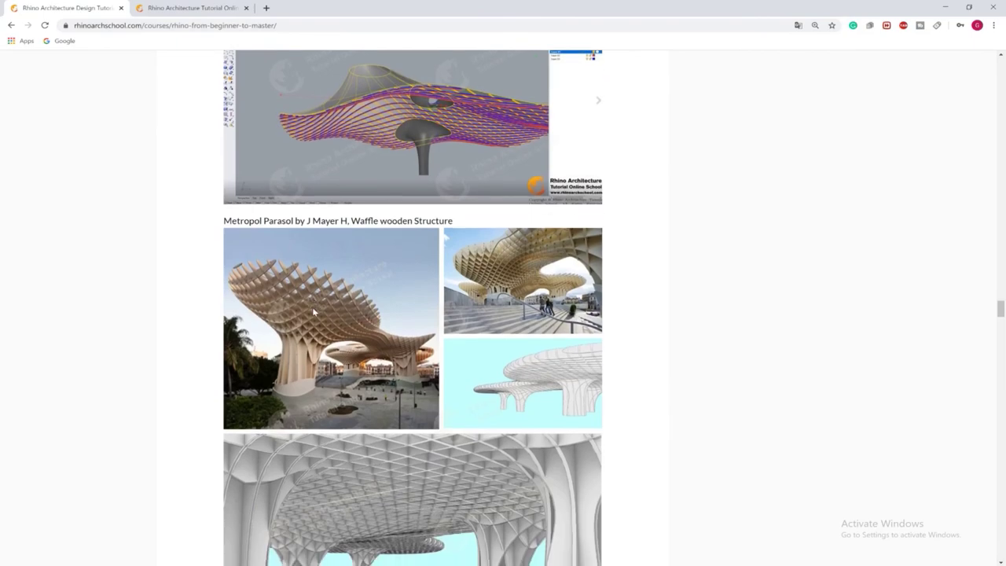
scroll(313, 312, down, 15)
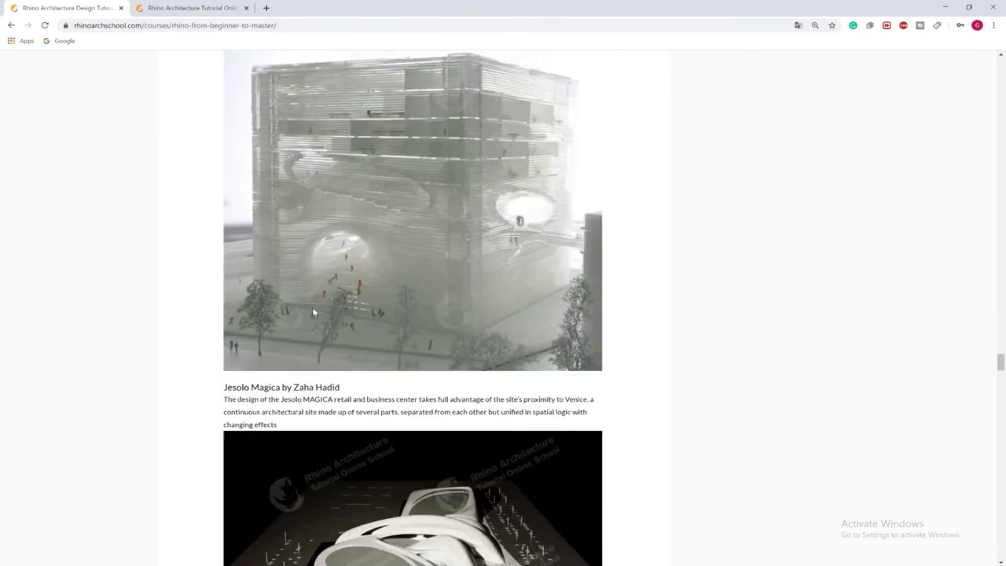
scroll(313, 313, down, 15)
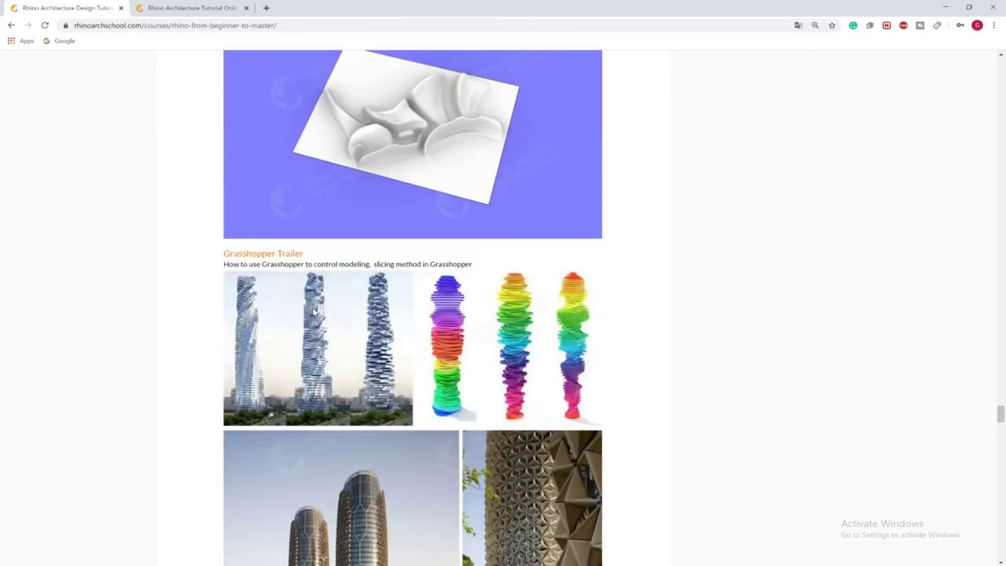
scroll(313, 312, down, 15)
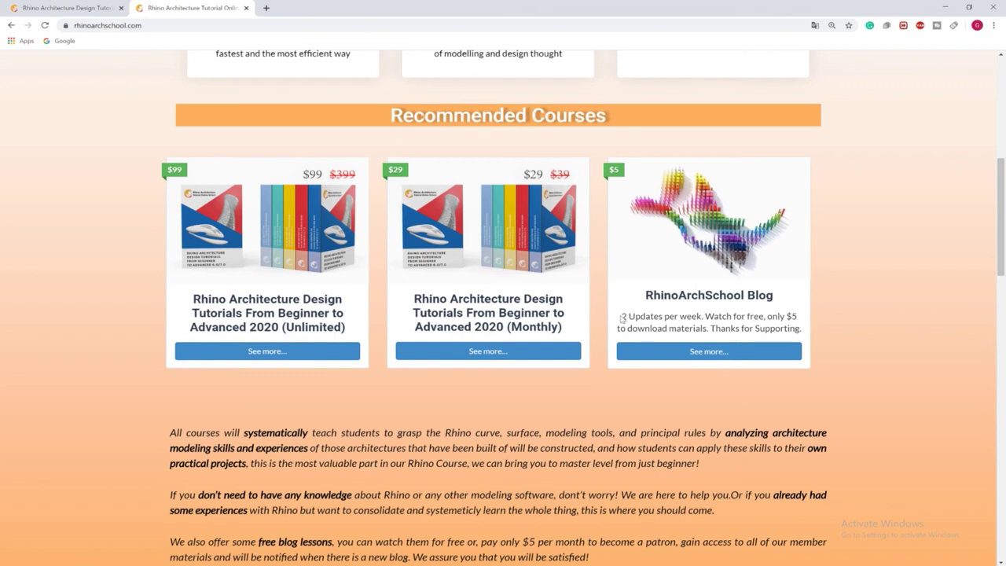
drag(622, 316, 710, 328)
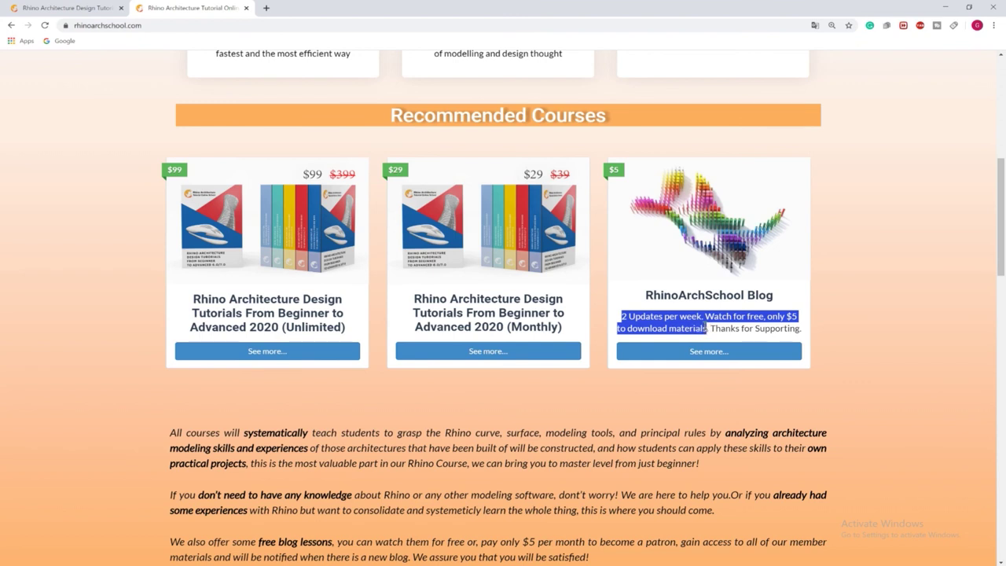
click(705, 326)
drag(711, 328, 775, 330)
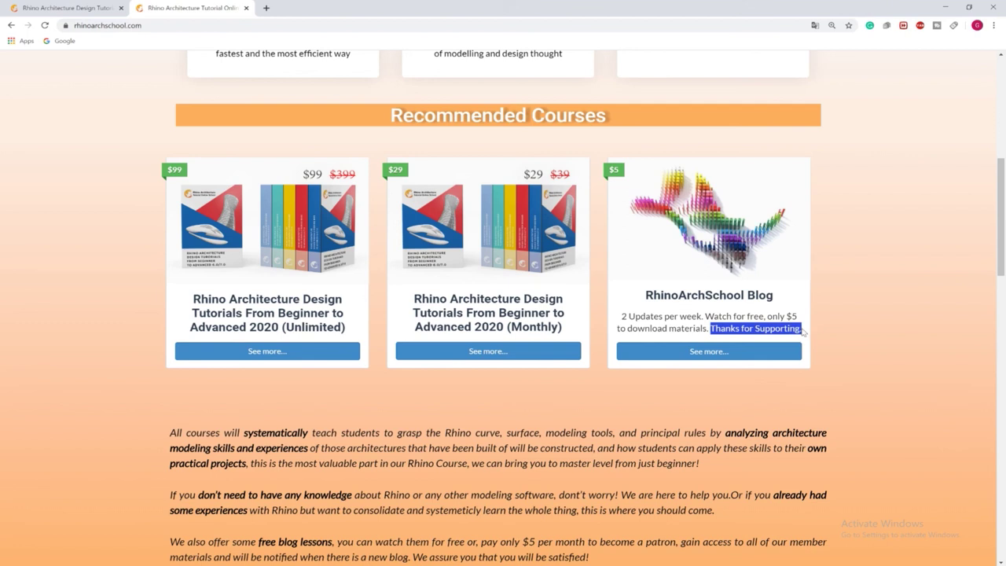
click(788, 327)
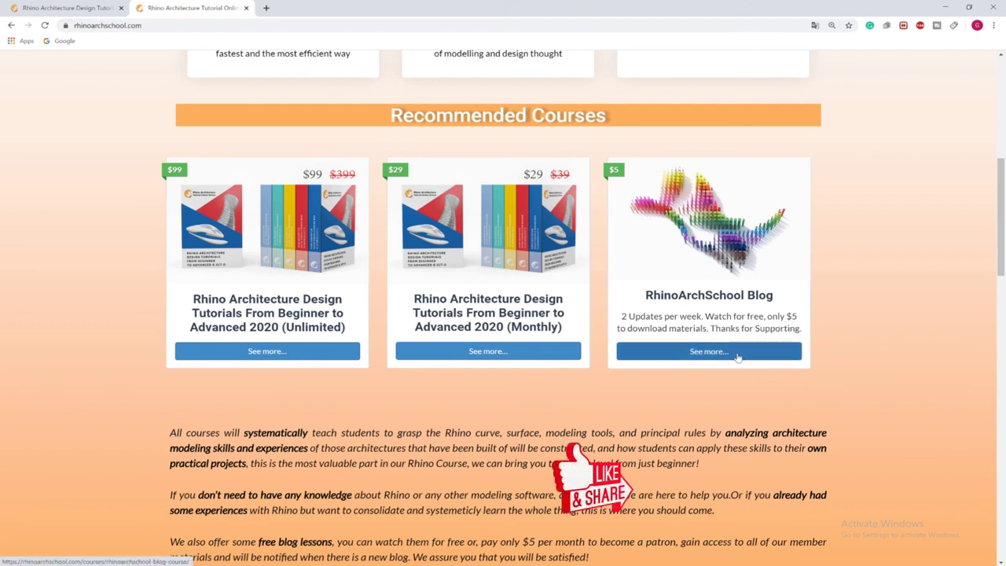